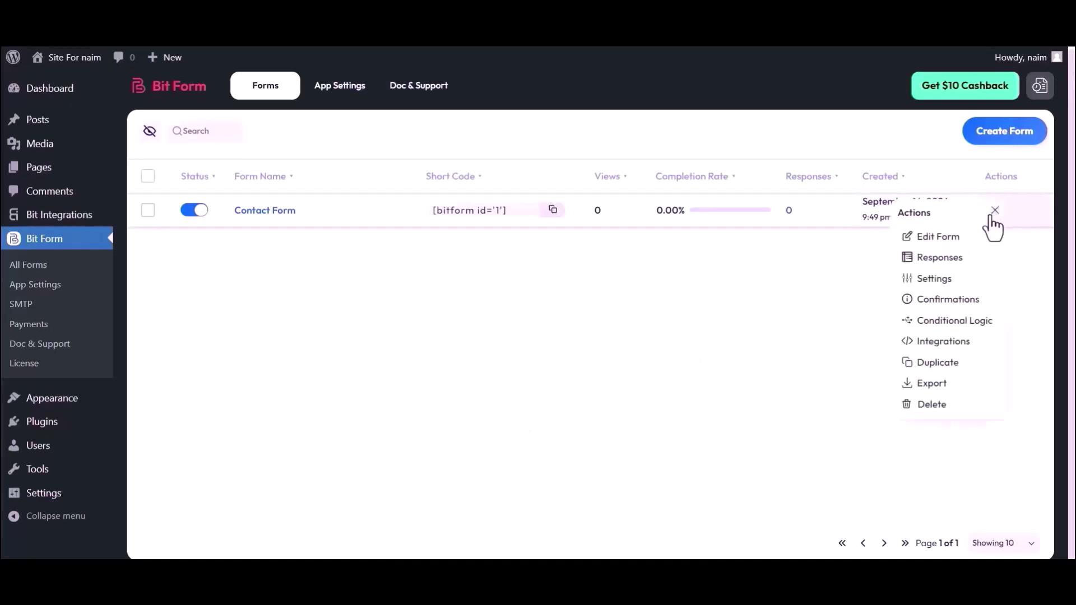
# - Open the Contact Form builder and drag an Image Select field above the Submit button
pyautogui.click(856, 261)
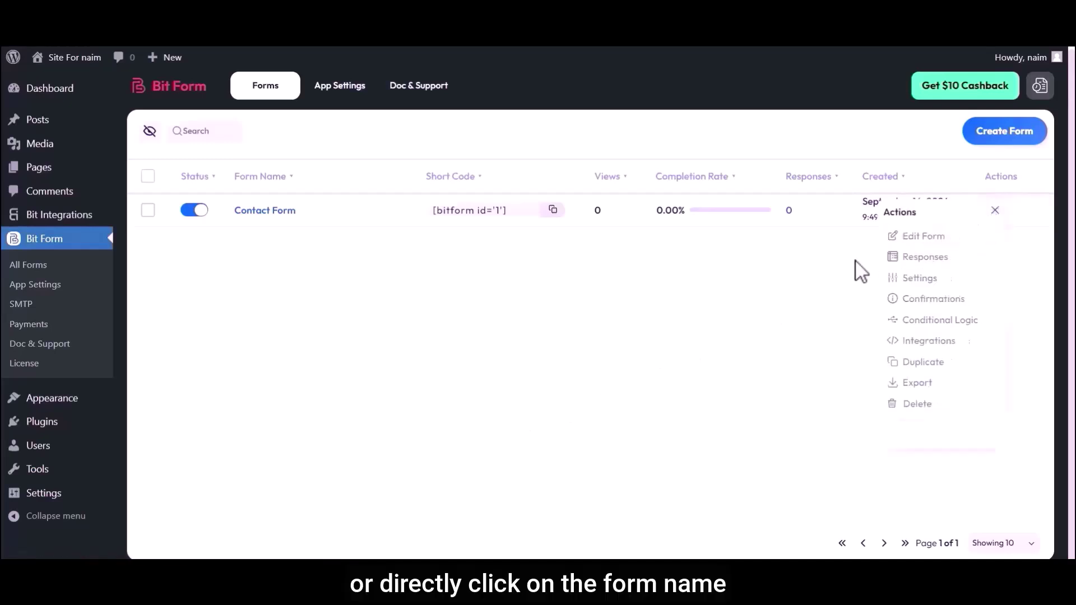
pyautogui.click(295, 219)
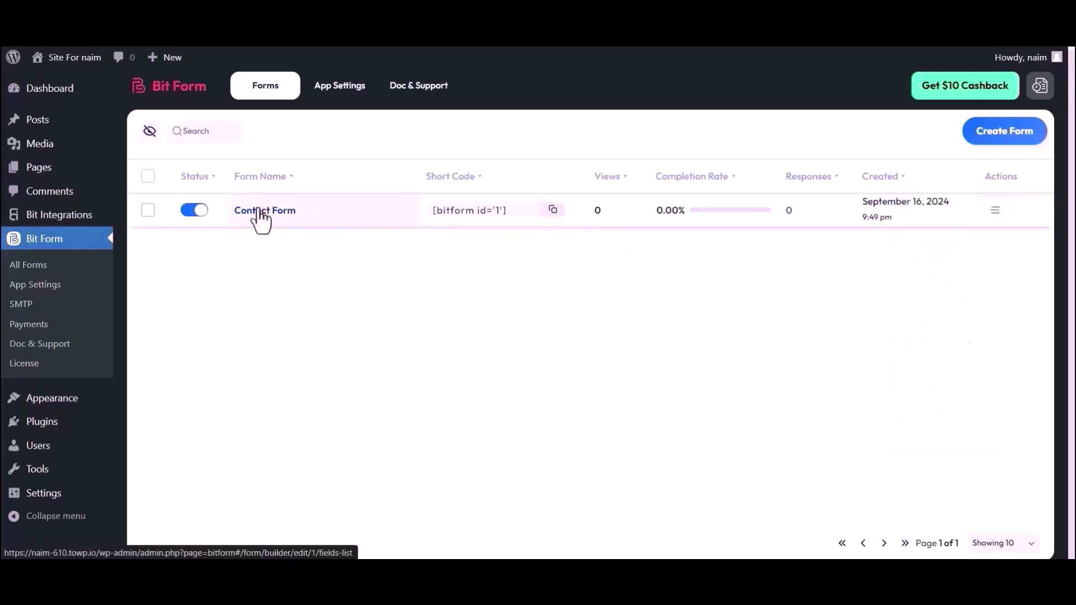
pyautogui.click(56, 121)
pyautogui.write('Image Select')
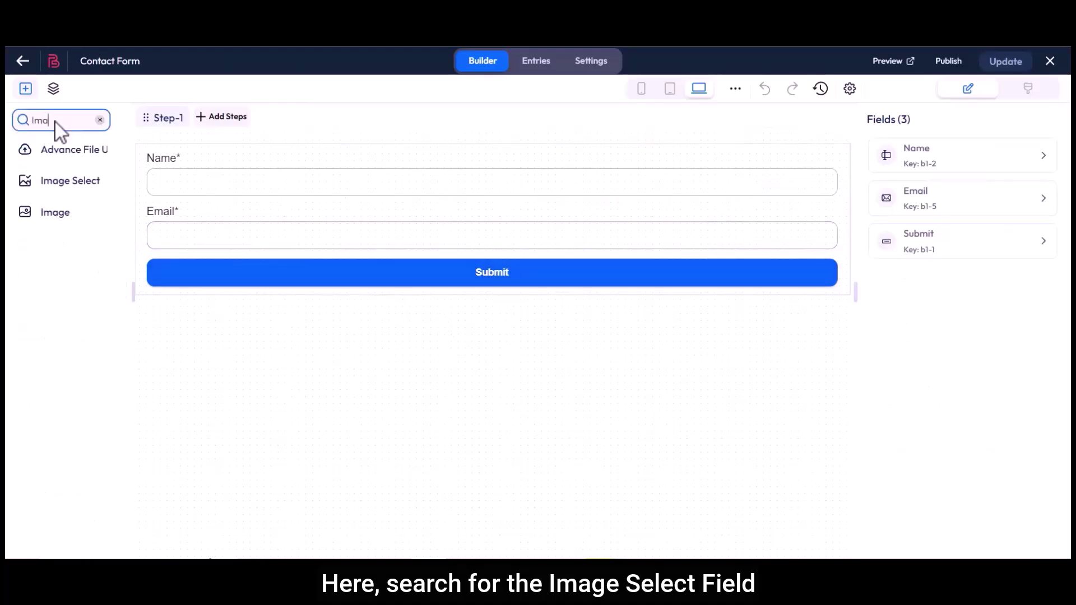
pyautogui.moveTo(53, 149); pyautogui.dragTo(173, 281)
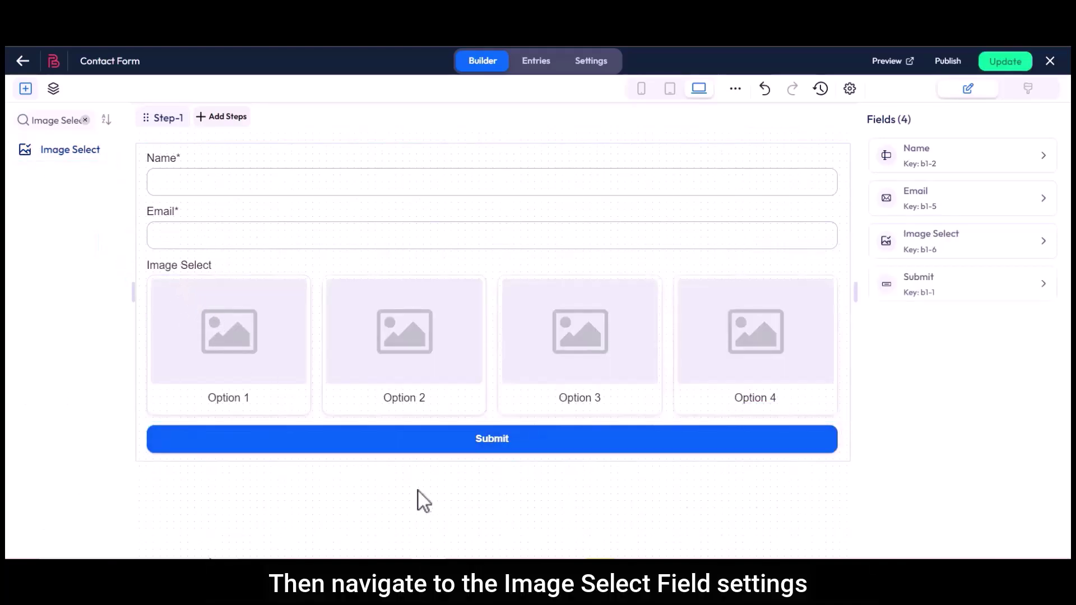
# - Expand the Image Select field's Name setting and change its label to 'Product Images'
pyautogui.click(766, 261)
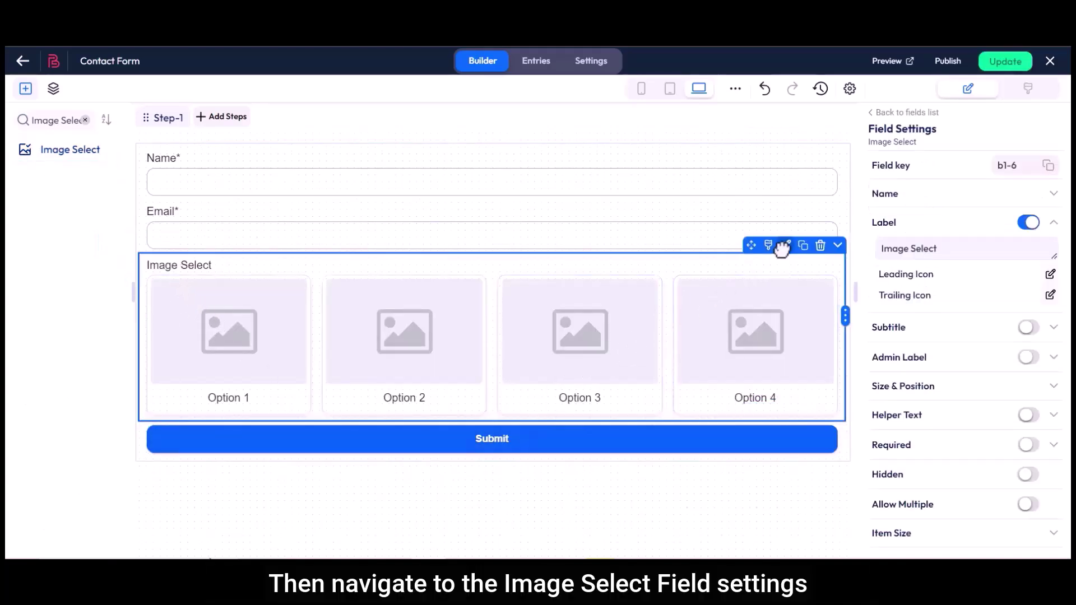
pyautogui.moveTo(867, 194); pyautogui.dragTo(896, 195)
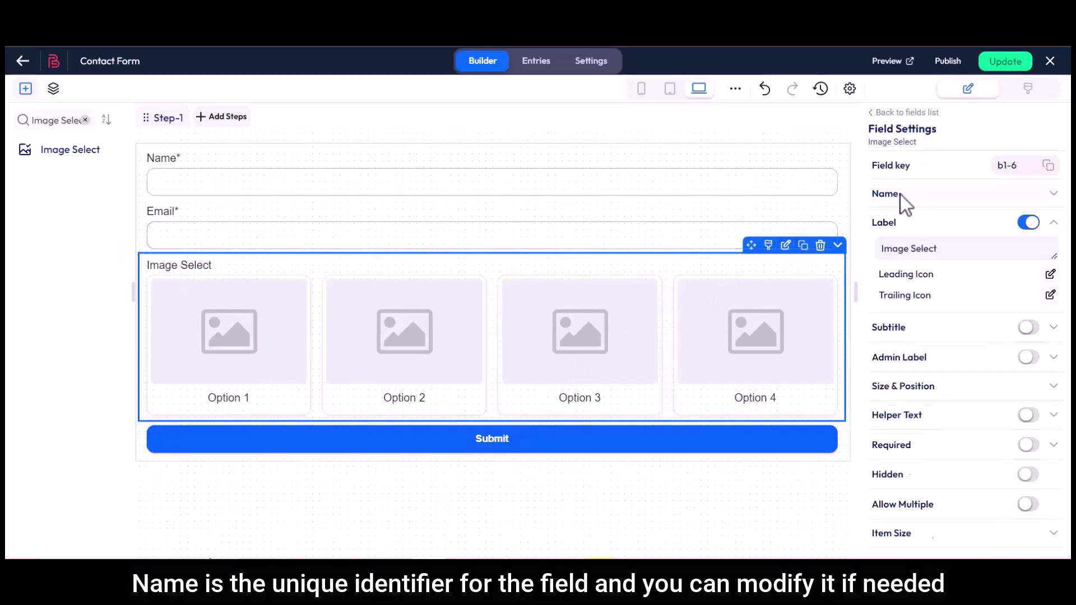
pyautogui.click(900, 195)
pyautogui.moveTo(880, 219); pyautogui.dragTo(960, 222)
pyautogui.click(953, 226)
pyautogui.moveTo(872, 256); pyautogui.dragTo(939, 284)
pyautogui.press('BackSpace')
pyautogui.write('Product Images')
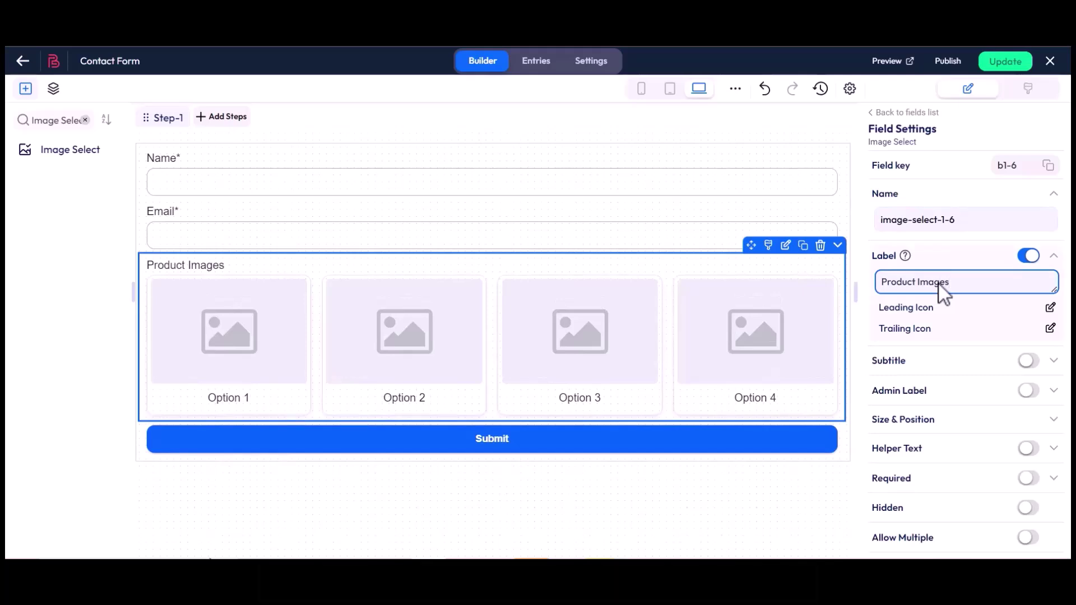
# - Toggle Subtitle on and back off, then enable the Admin Label 'Product Images'
pyautogui.moveTo(872, 363); pyautogui.dragTo(900, 363)
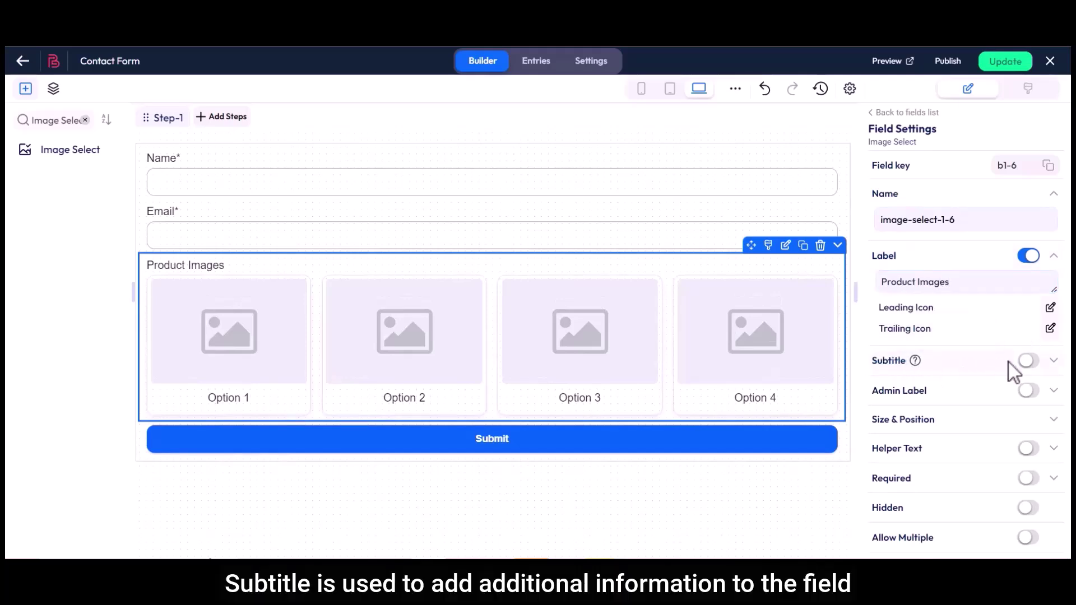
pyautogui.click(1028, 361)
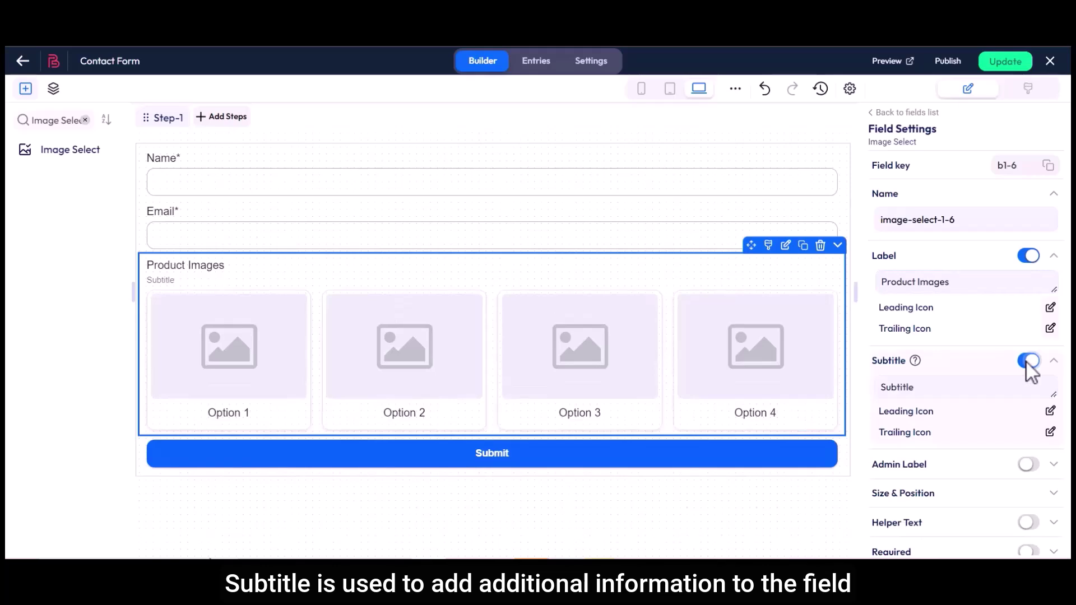
pyautogui.click(917, 387)
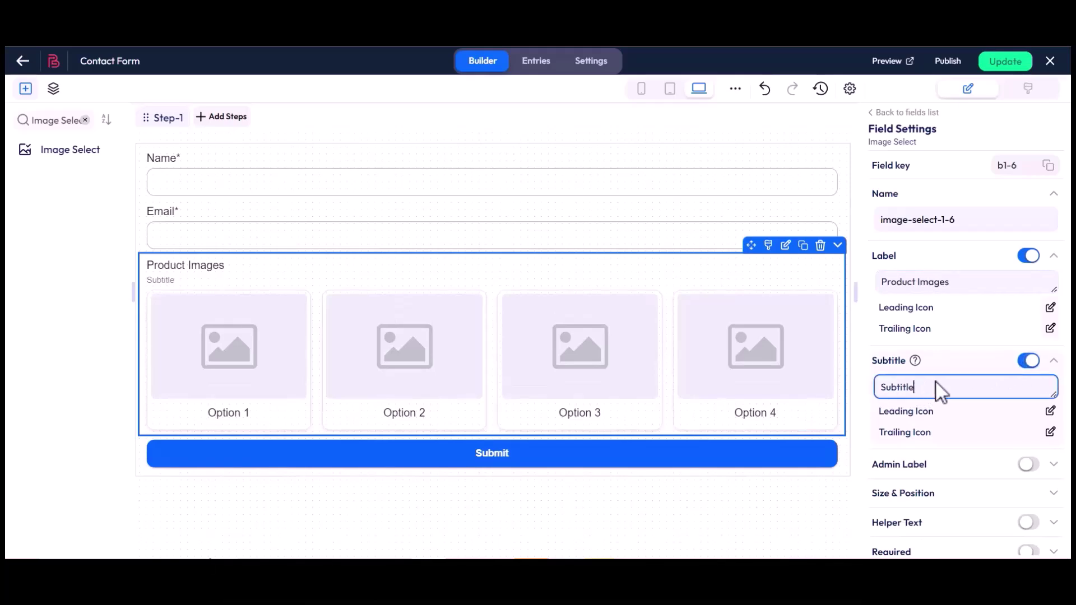
pyautogui.click(1027, 361)
pyautogui.moveTo(871, 391); pyautogui.dragTo(932, 392)
pyautogui.click(932, 392)
pyautogui.click(1028, 390)
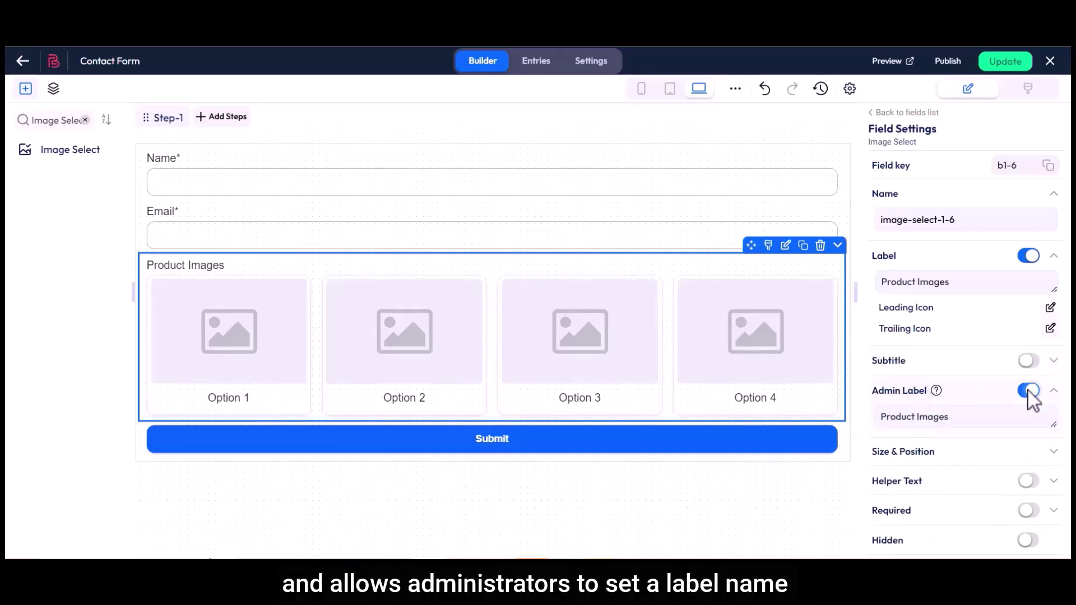
pyautogui.moveTo(881, 416); pyautogui.dragTo(907, 418)
pyautogui.click(953, 418)
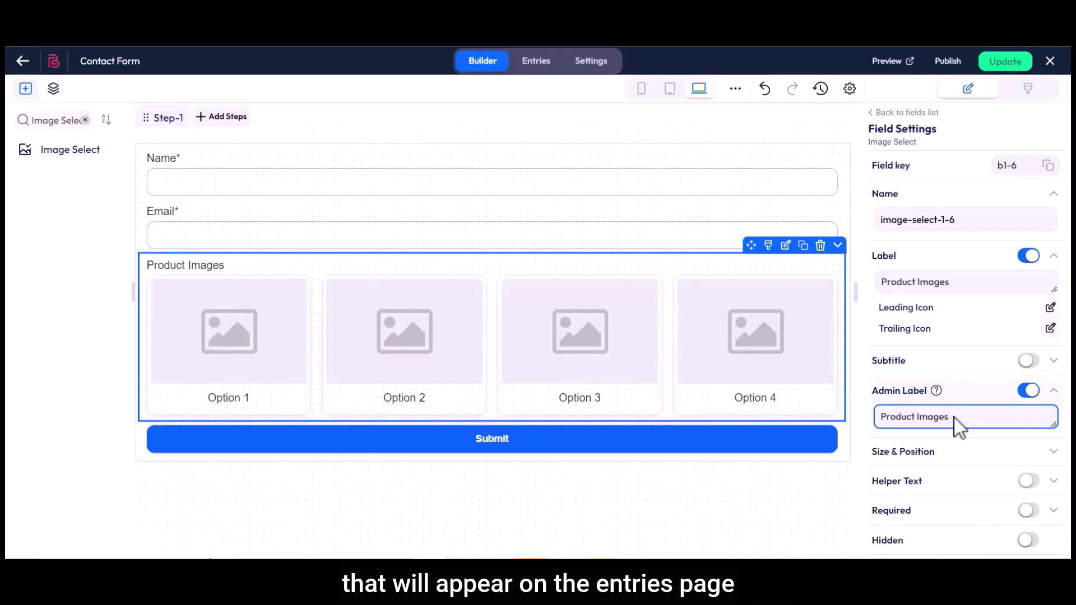
pyautogui.scroll(-3, 953, 418)
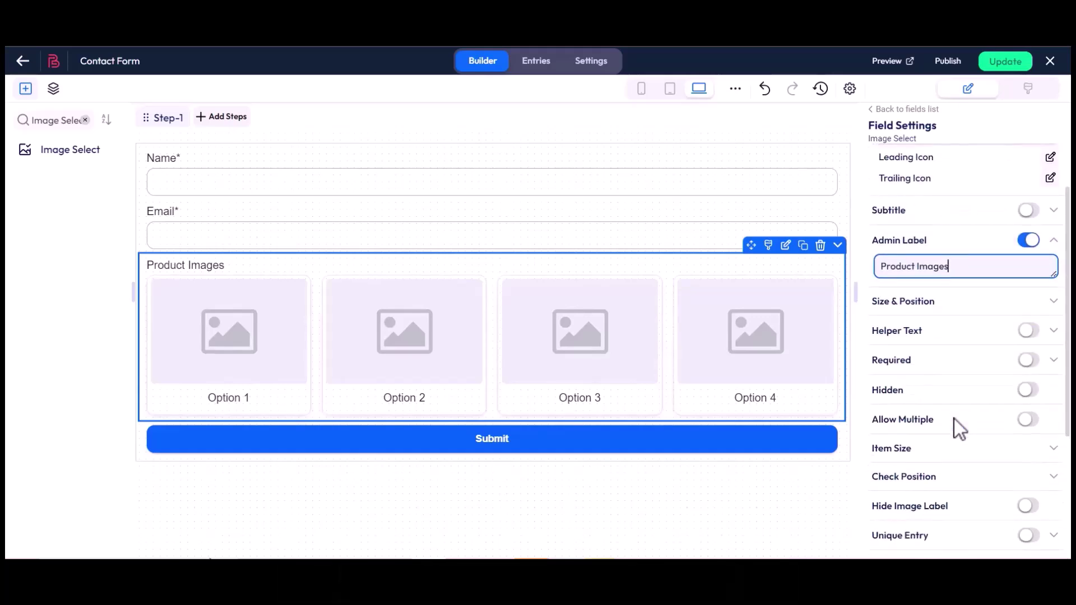
# - Under Size & Position, set the field's width to 60 with X at 0
pyautogui.click(937, 301)
pyautogui.click(1024, 327)
pyautogui.click(1025, 326)
pyautogui.click(1025, 327)
pyautogui.click(1025, 326)
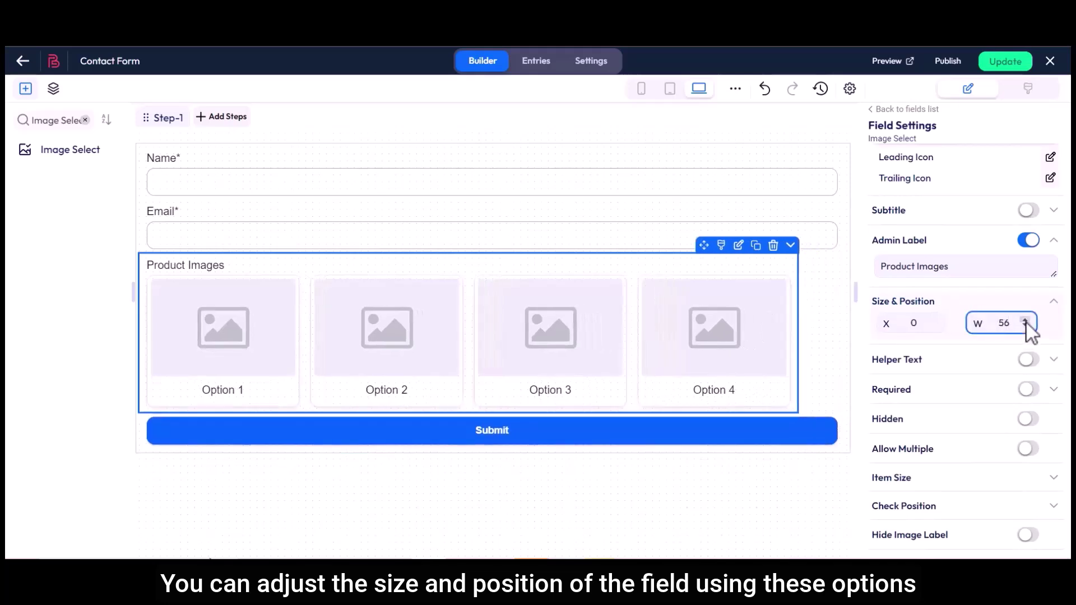
pyautogui.click(934, 320)
pyautogui.click(934, 321)
pyautogui.click(934, 321)
pyautogui.click(934, 320)
pyautogui.click(934, 327)
pyautogui.click(934, 327)
pyautogui.click(934, 327)
pyautogui.click(934, 327)
pyautogui.click(1025, 320)
pyautogui.click(1025, 319)
pyautogui.click(1024, 319)
pyautogui.click(1025, 320)
# - Turn Helper Text on to inspect its placeholder, then turn it back off
pyautogui.moveTo(872, 360); pyautogui.dragTo(949, 361)
pyautogui.click(1028, 359)
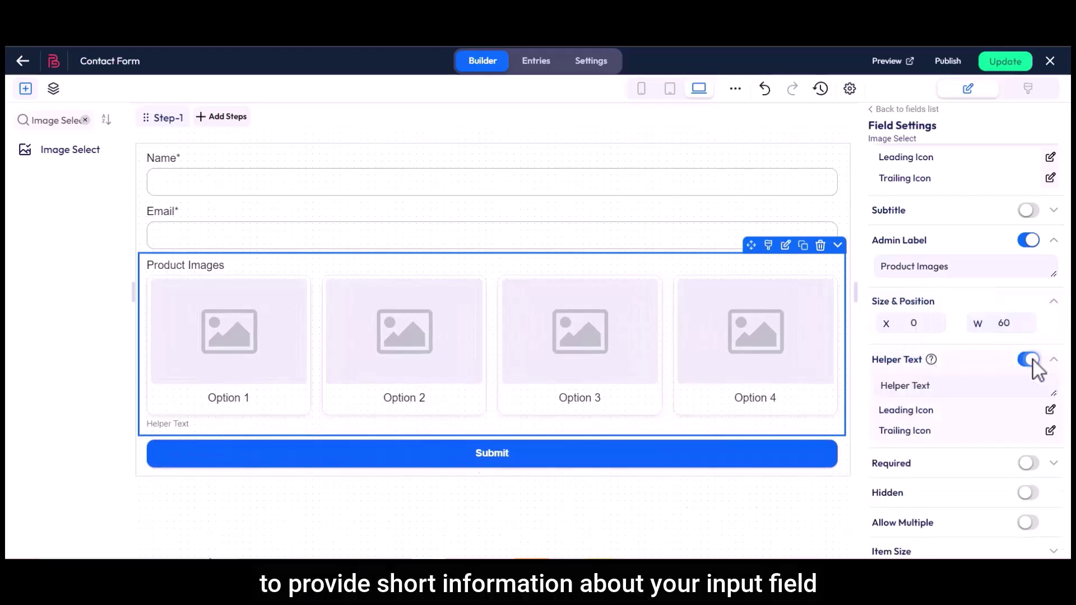
pyautogui.moveTo(891, 386); pyautogui.dragTo(930, 388)
pyautogui.click(933, 387)
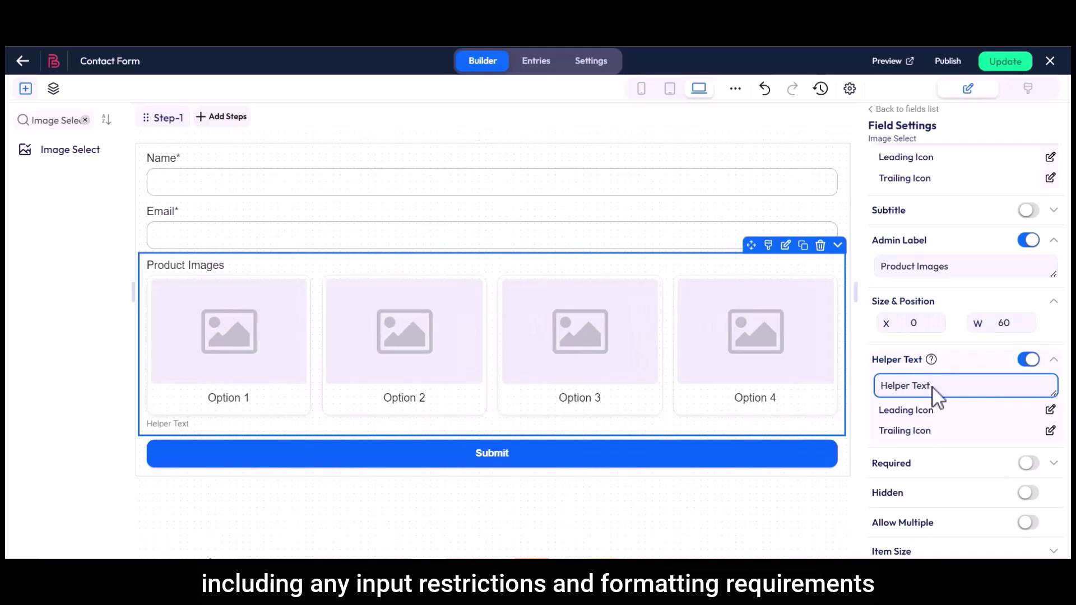
pyautogui.click(1028, 360)
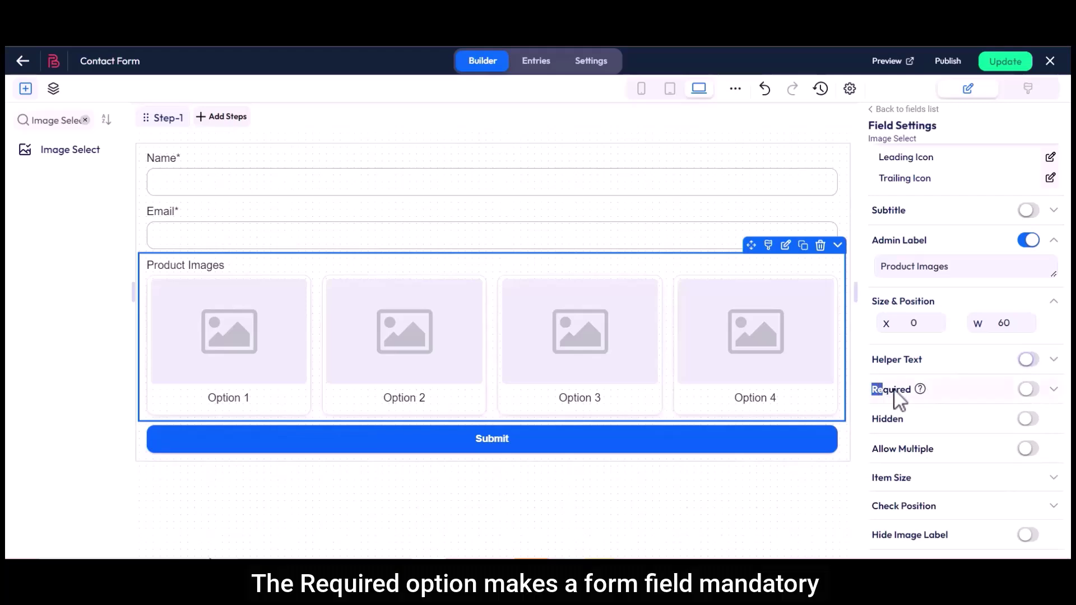
# - Make Product Images required and save the custom error message 'This field is required'
pyautogui.click(1029, 390)
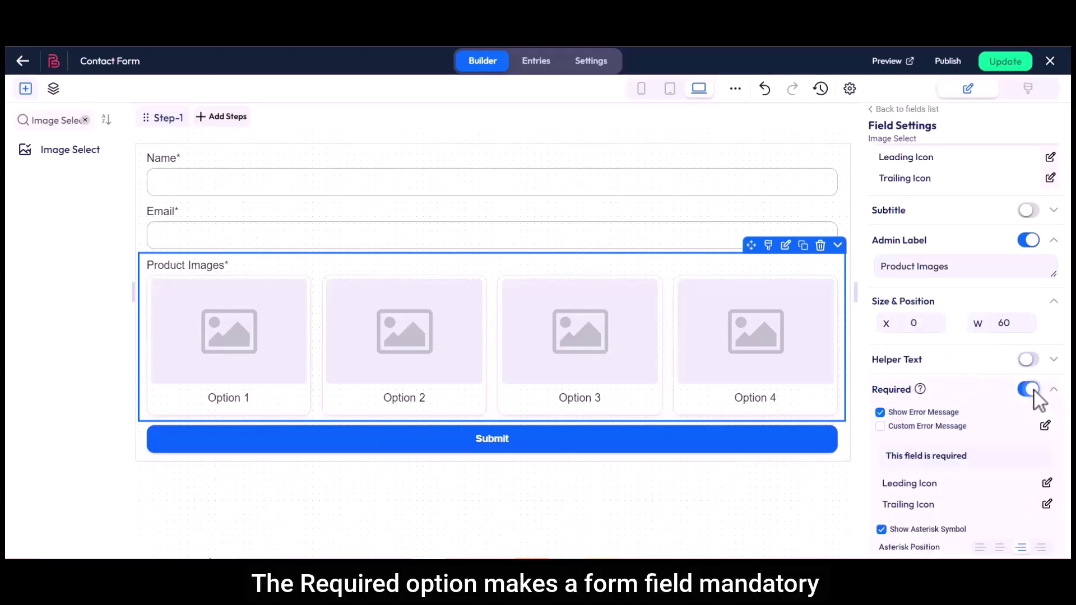
pyautogui.click(879, 426)
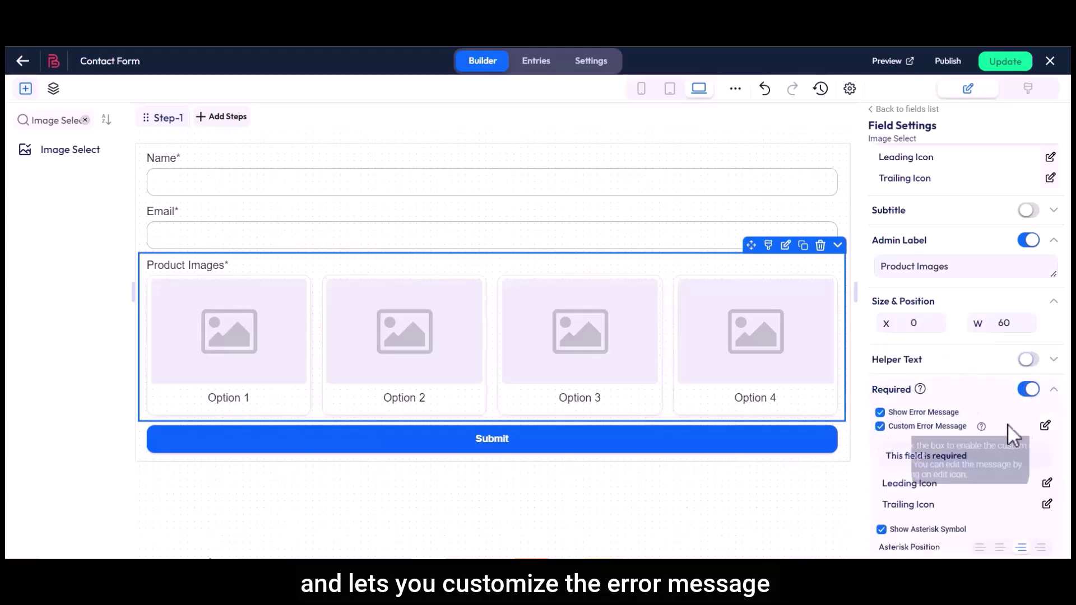
pyautogui.click(1045, 425)
pyautogui.moveTo(317, 274); pyautogui.dragTo(416, 274)
pyautogui.click(416, 275)
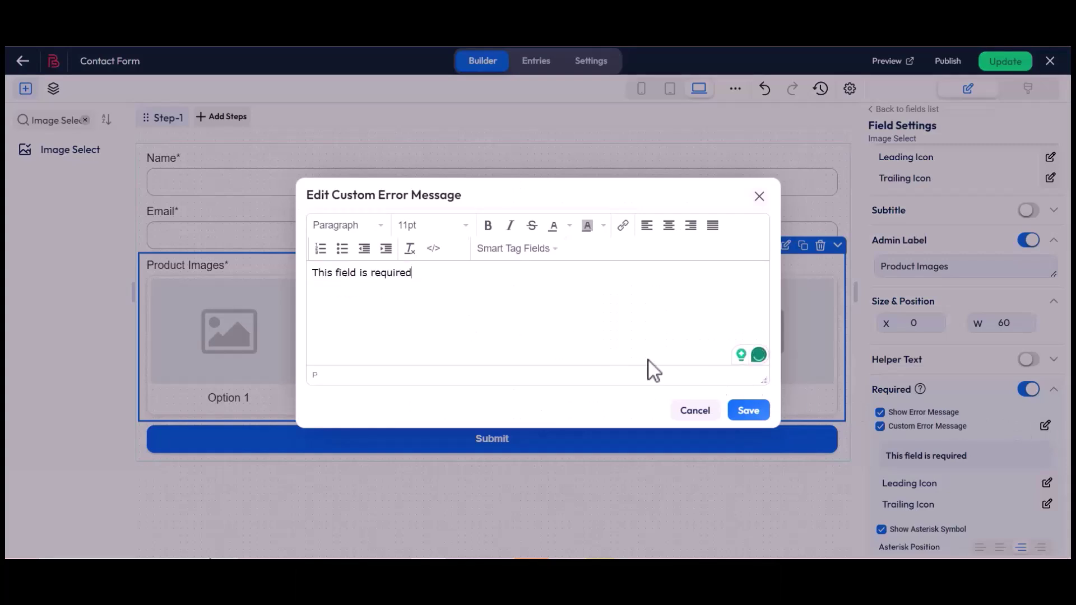
pyautogui.click(749, 410)
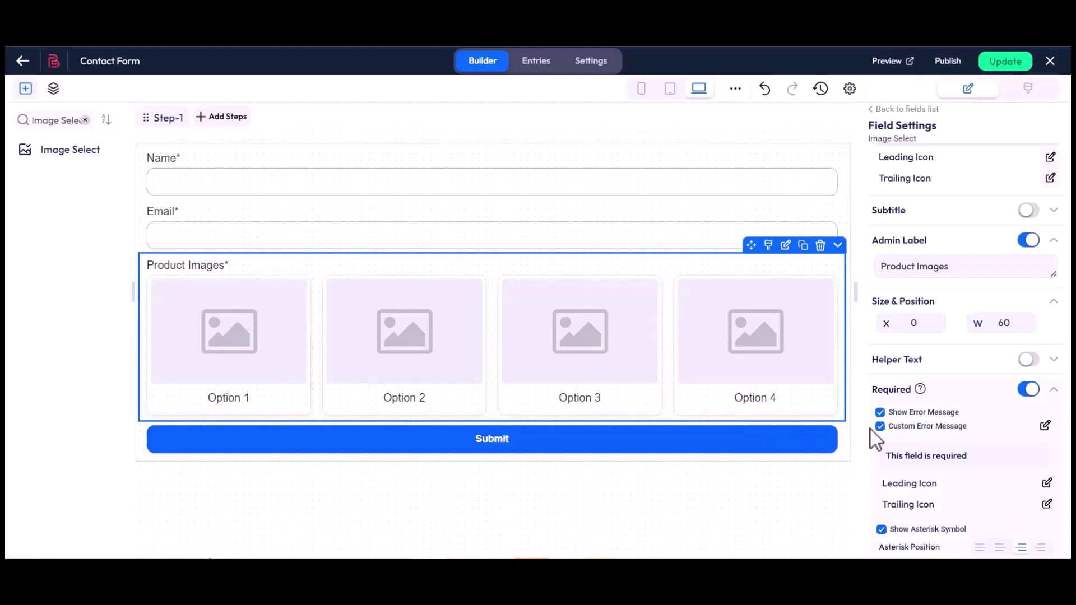
pyautogui.scroll(-3, 871, 429)
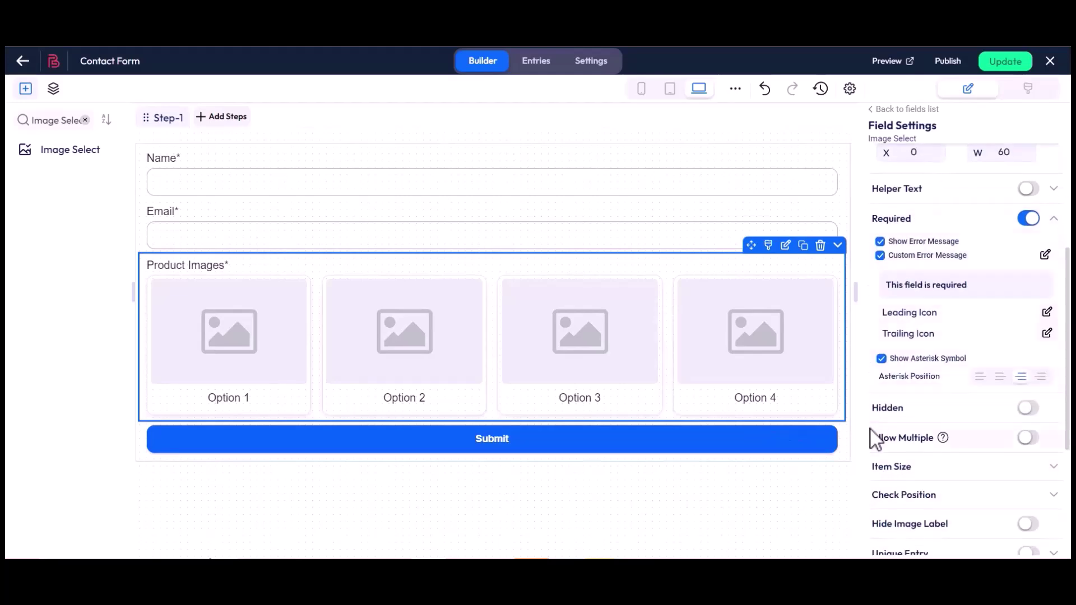
# - Try each Asterisk Position option, ending with the asterisk right after the label
pyautogui.click(880, 359)
pyautogui.click(881, 359)
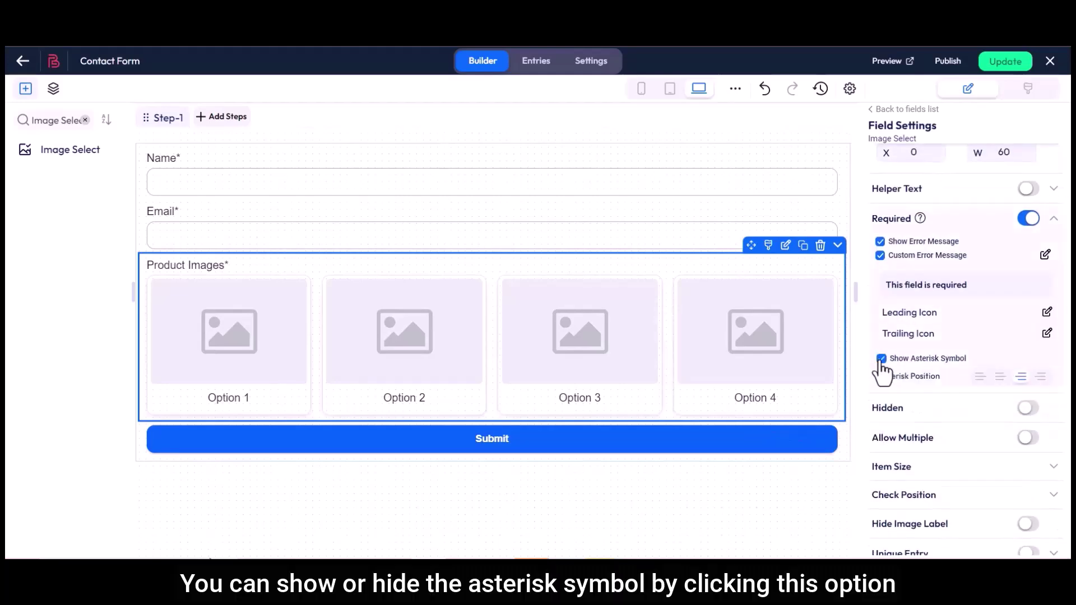
pyautogui.moveTo(891, 386); pyautogui.dragTo(942, 379)
pyautogui.click(942, 378)
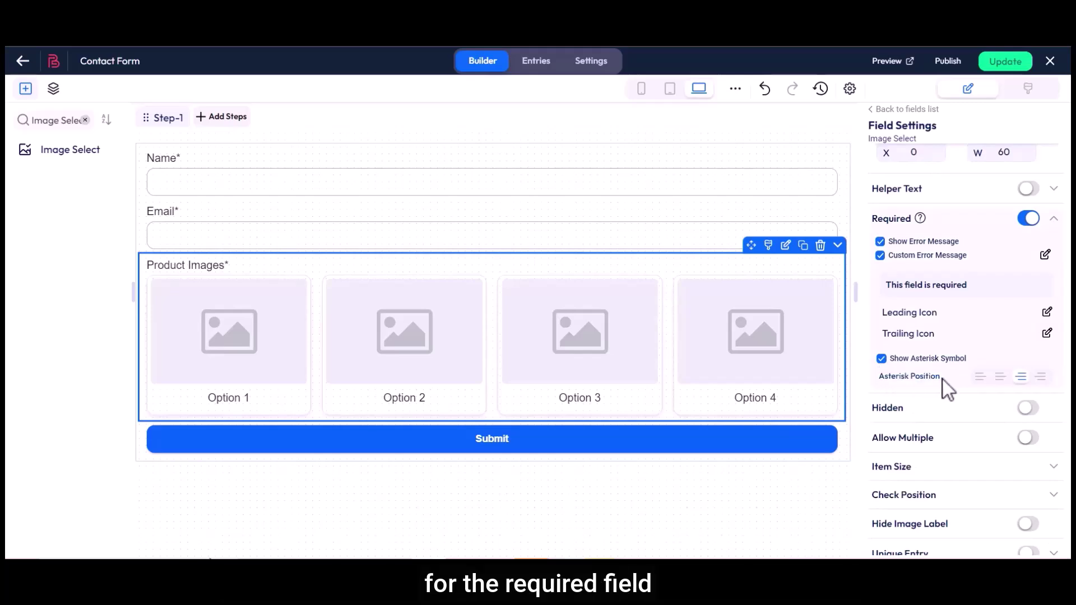
pyautogui.click(980, 381)
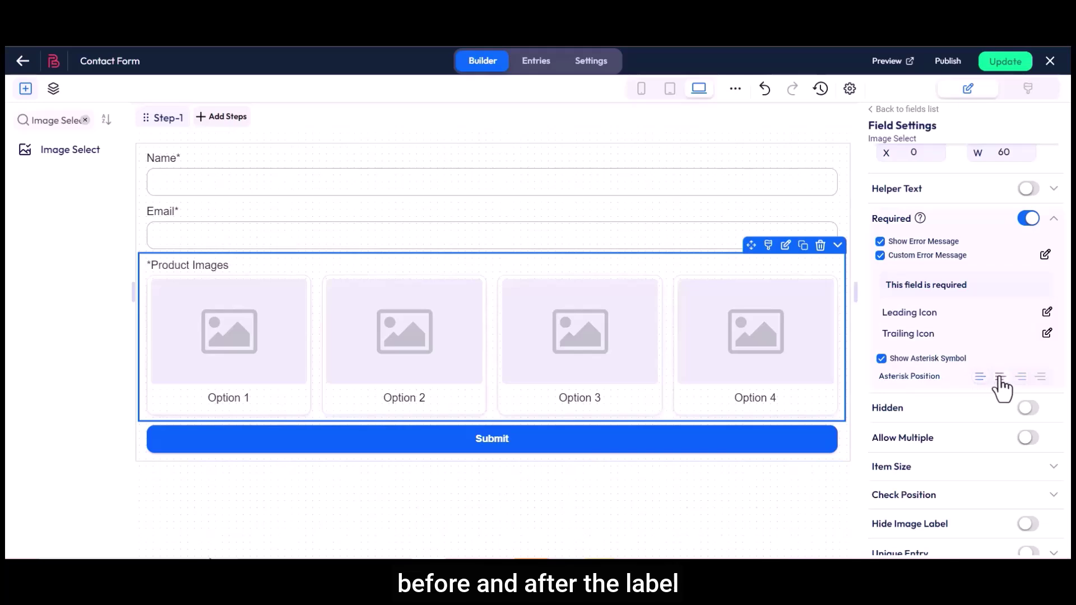
pyautogui.click(1020, 377)
pyautogui.click(1041, 377)
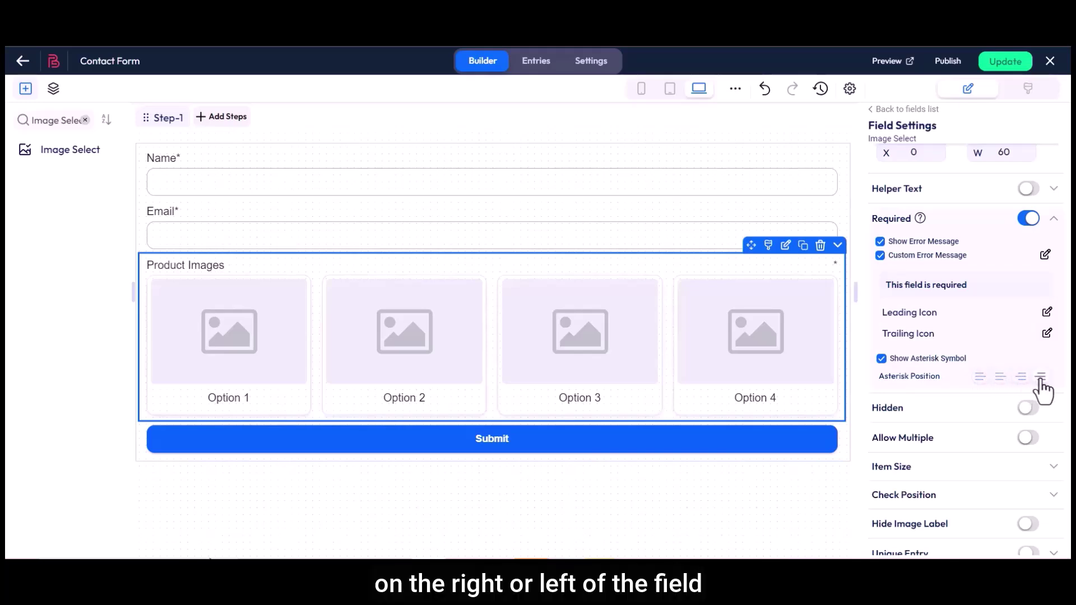
pyautogui.click(1020, 376)
pyautogui.doubleClick(898, 409)
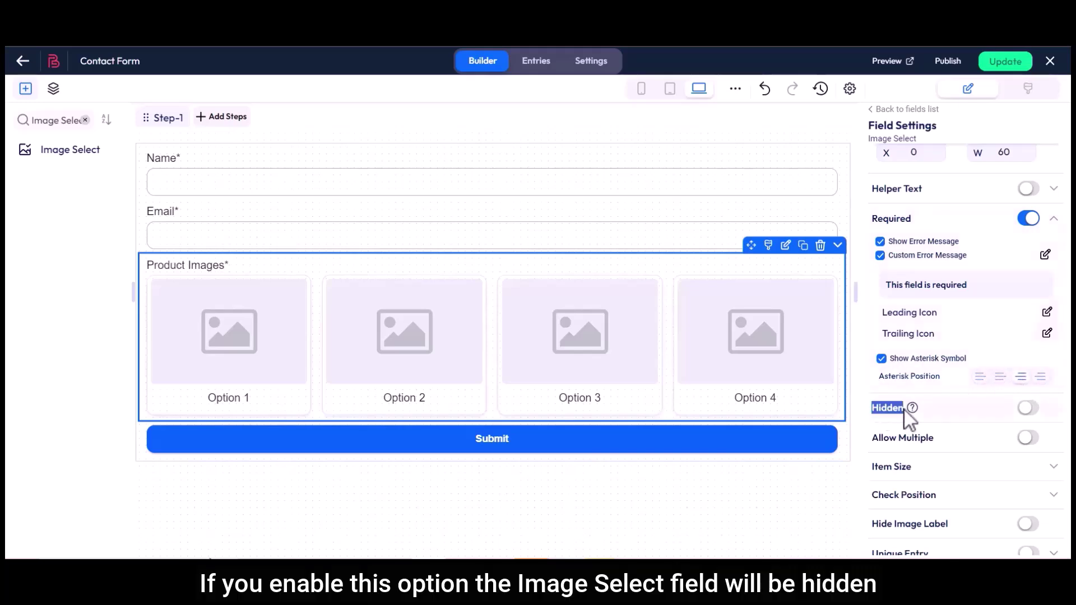
# - Toggle Hidden on and off, then enable Allow Multiple for Product Images
pyautogui.click(1028, 409)
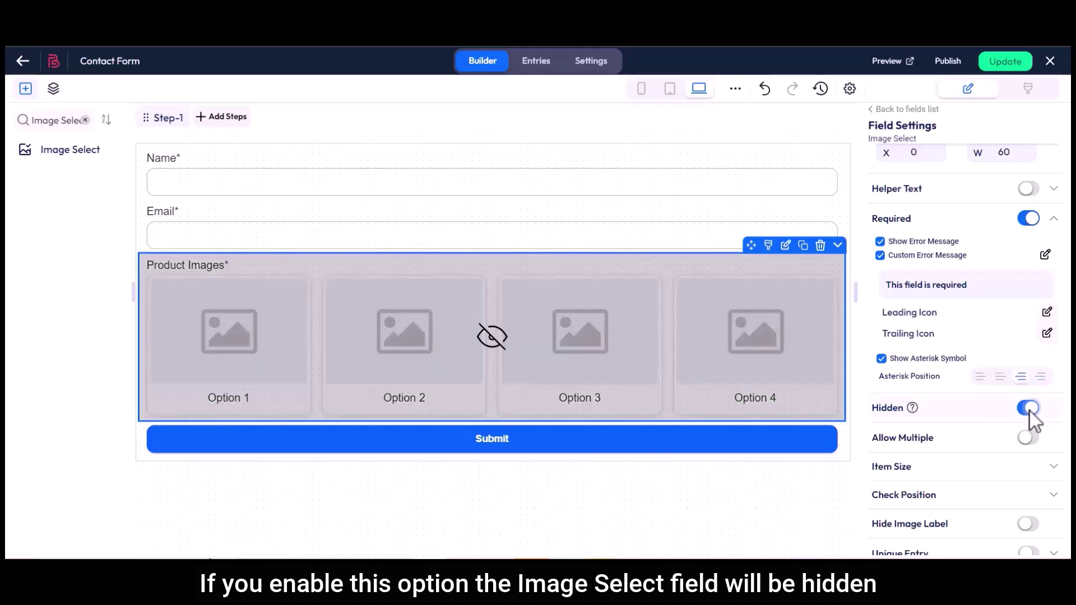
pyautogui.click(1028, 409)
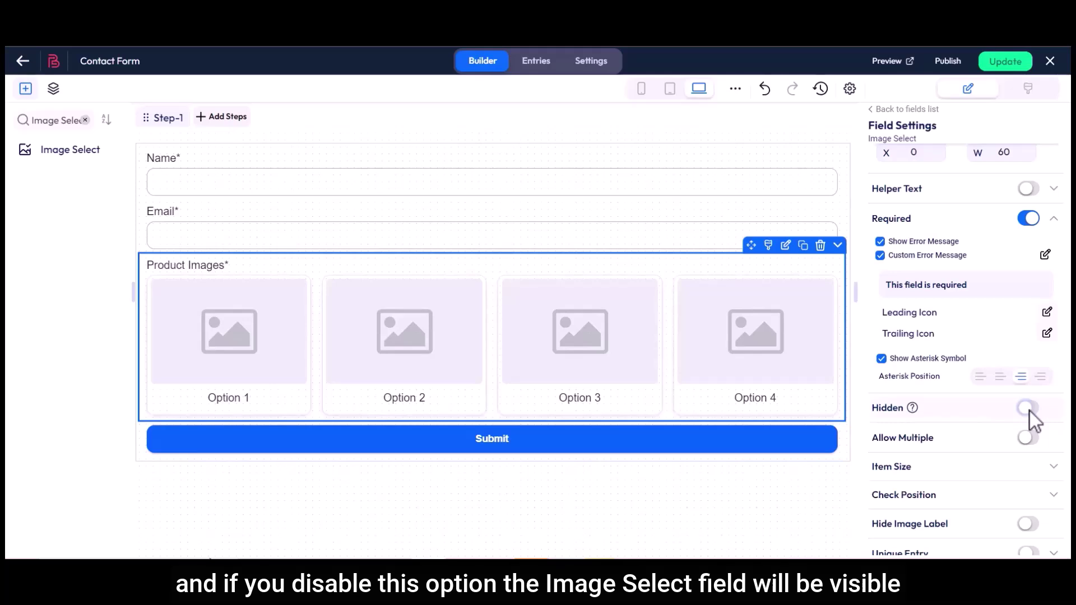
pyautogui.tripleClick(931, 439)
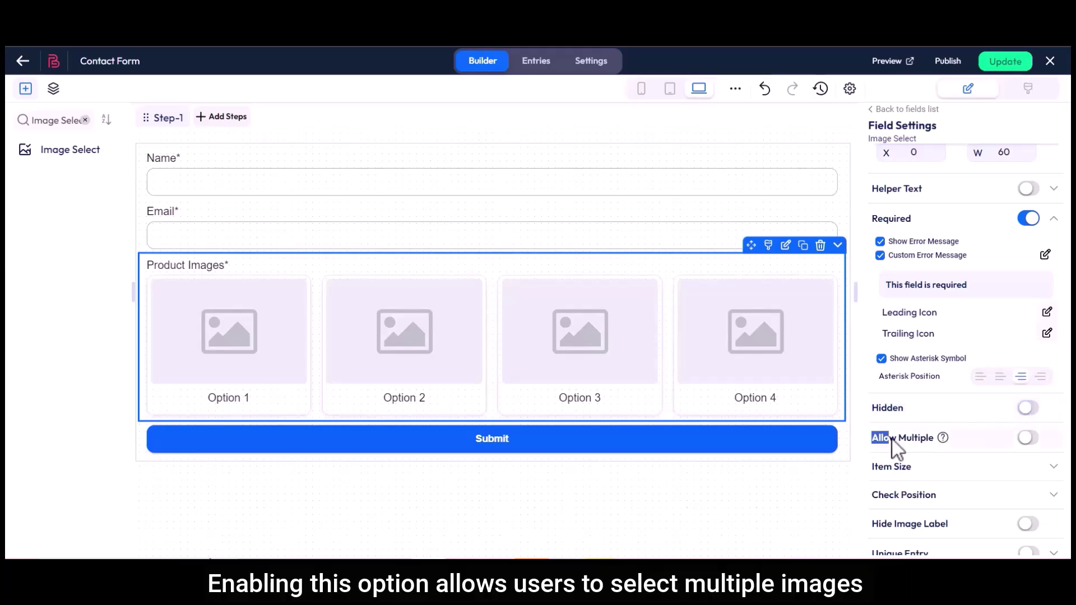
pyautogui.click(1029, 440)
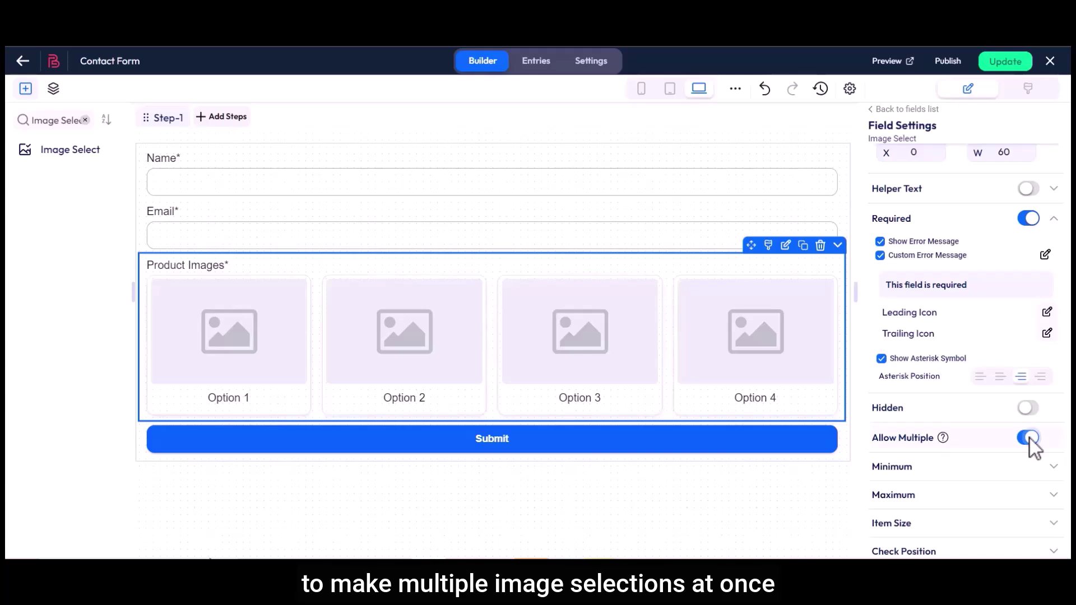
# - Set the minimum selection to 1 with the custom error message 'Minimum 1 option'
pyautogui.click(914, 469)
pyautogui.click(888, 495)
pyautogui.write('1')
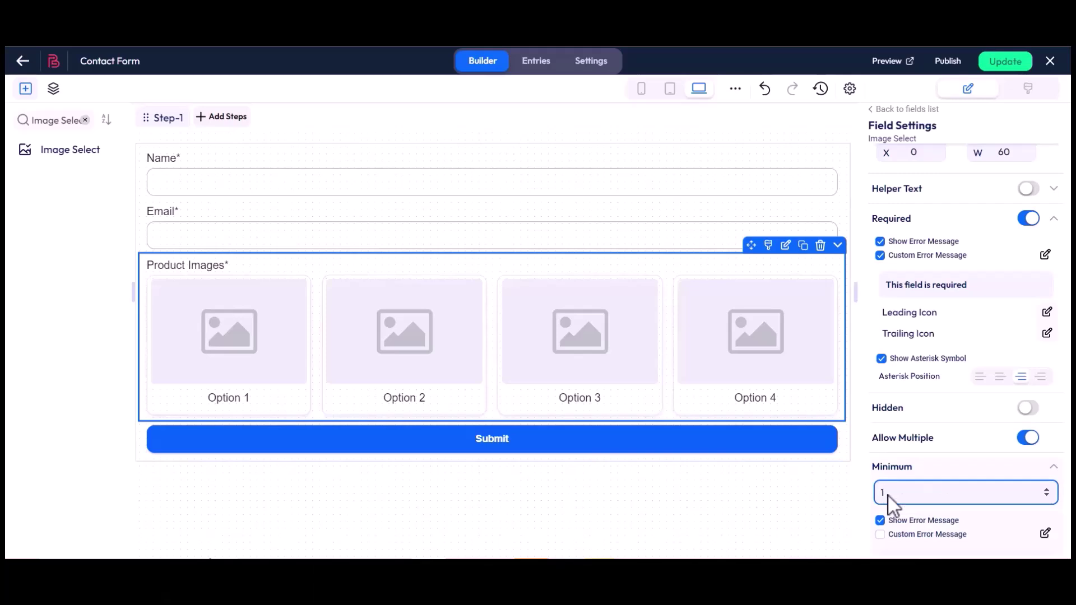
pyautogui.click(879, 534)
pyautogui.click(1045, 533)
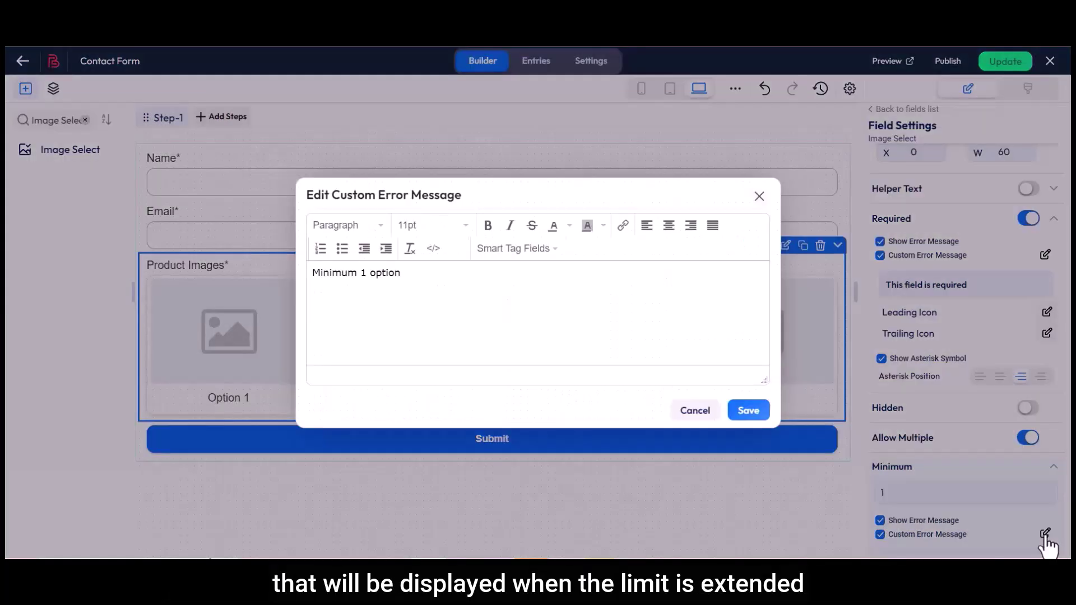
pyautogui.moveTo(310, 277); pyautogui.dragTo(391, 277)
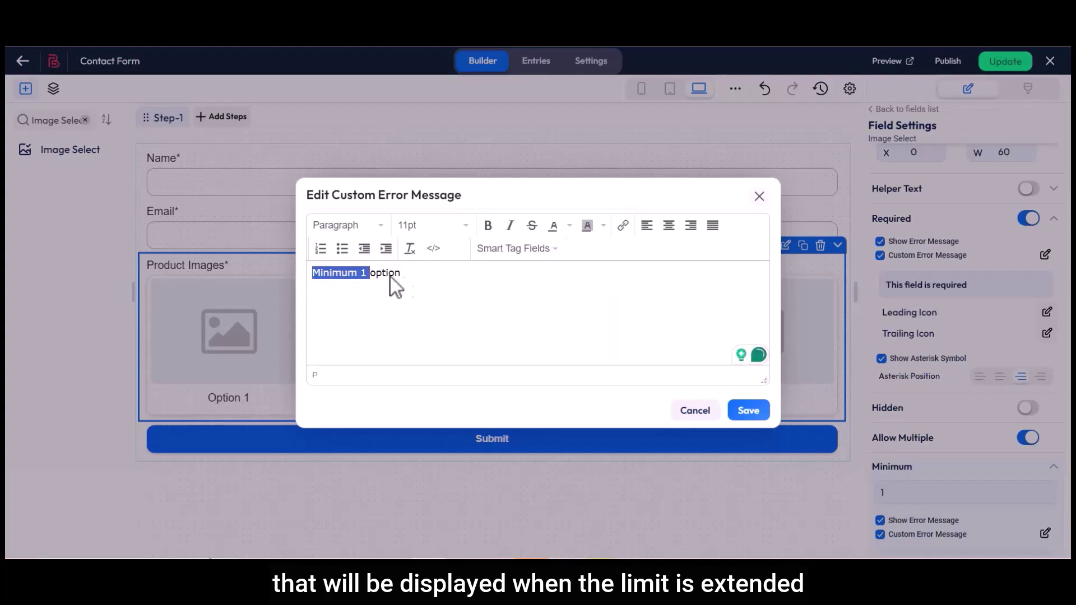
pyautogui.click(405, 277)
pyautogui.click(705, 412)
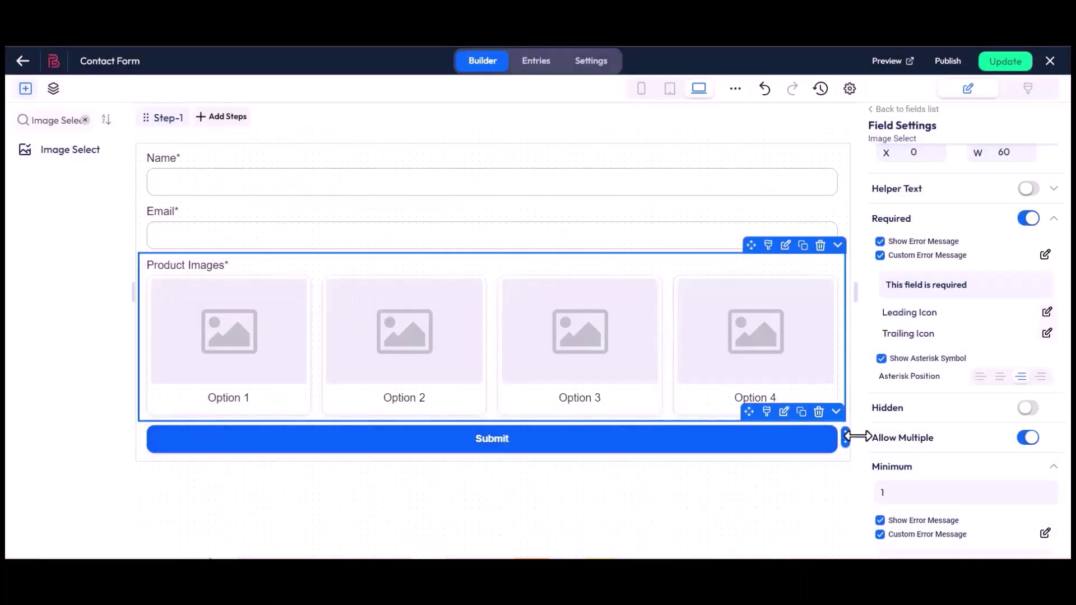
# - Set the maximum selection to 3 and save the custom error 'Maximum 3 options'
pyautogui.scroll(-5, 867, 438)
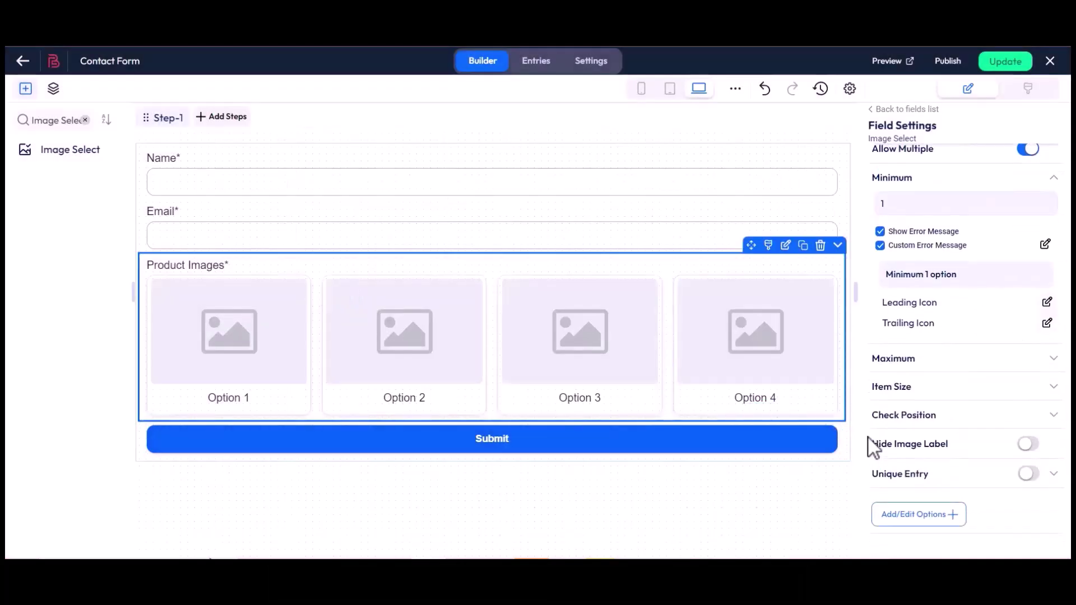
pyautogui.click(919, 359)
pyautogui.click(899, 387)
pyautogui.write('3')
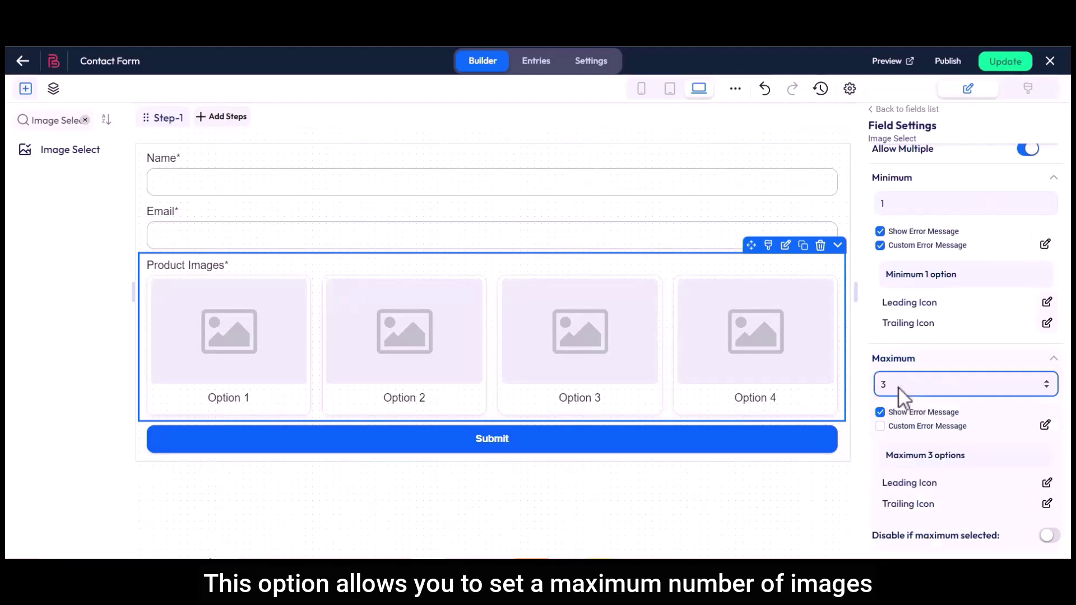
pyautogui.click(881, 427)
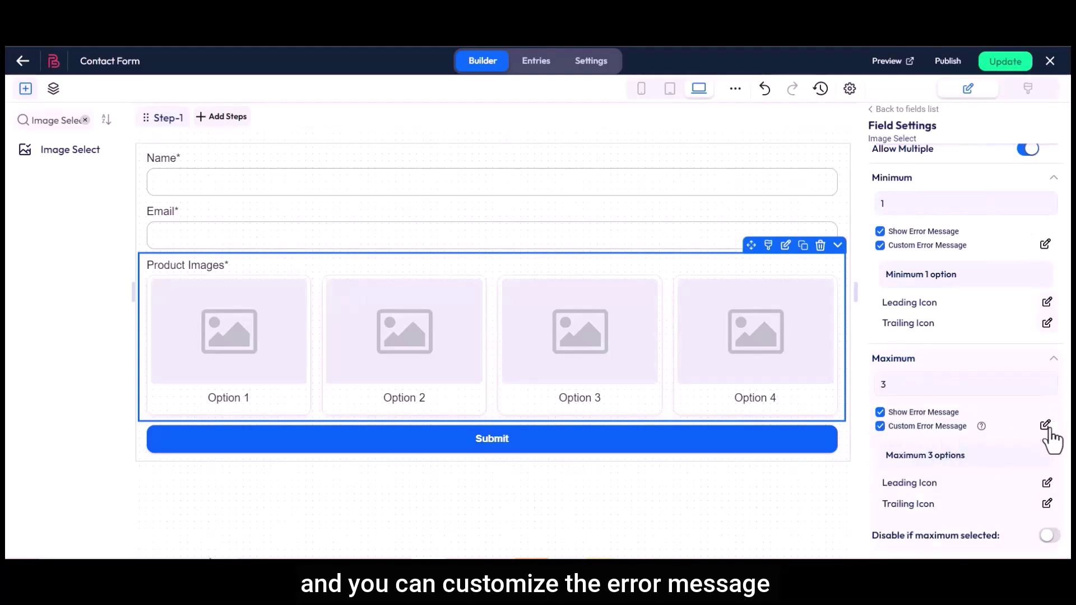
pyautogui.click(1045, 426)
pyautogui.moveTo(315, 272); pyautogui.dragTo(412, 275)
pyautogui.click(412, 274)
pyautogui.click(749, 411)
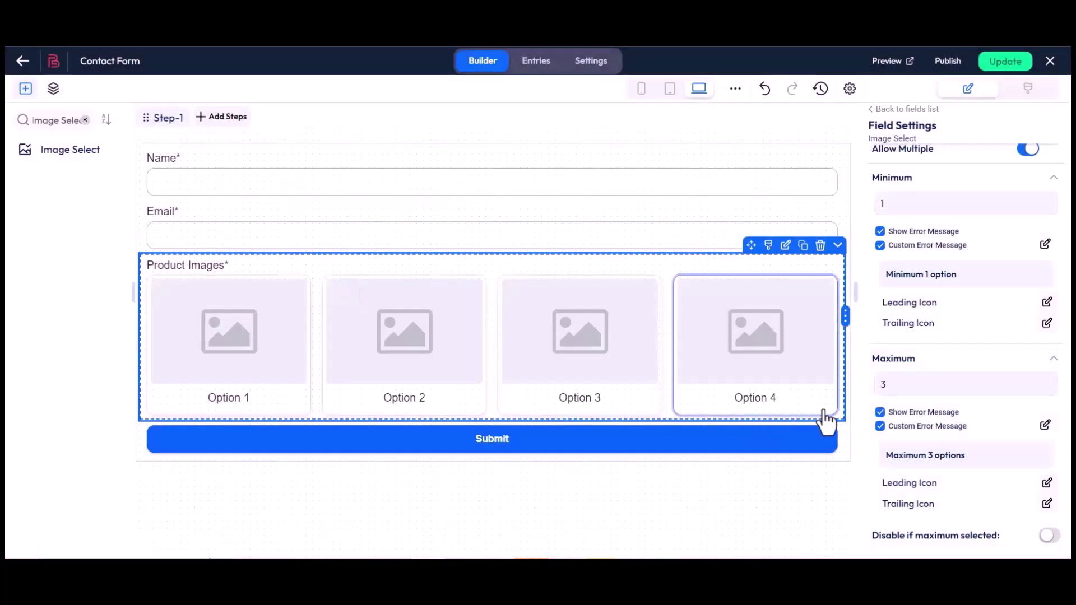
# - Enable 'Disable if maximum selected' so extra images lock at the limit
pyautogui.scroll(-4, 865, 411)
pyautogui.moveTo(872, 340); pyautogui.dragTo(879, 344)
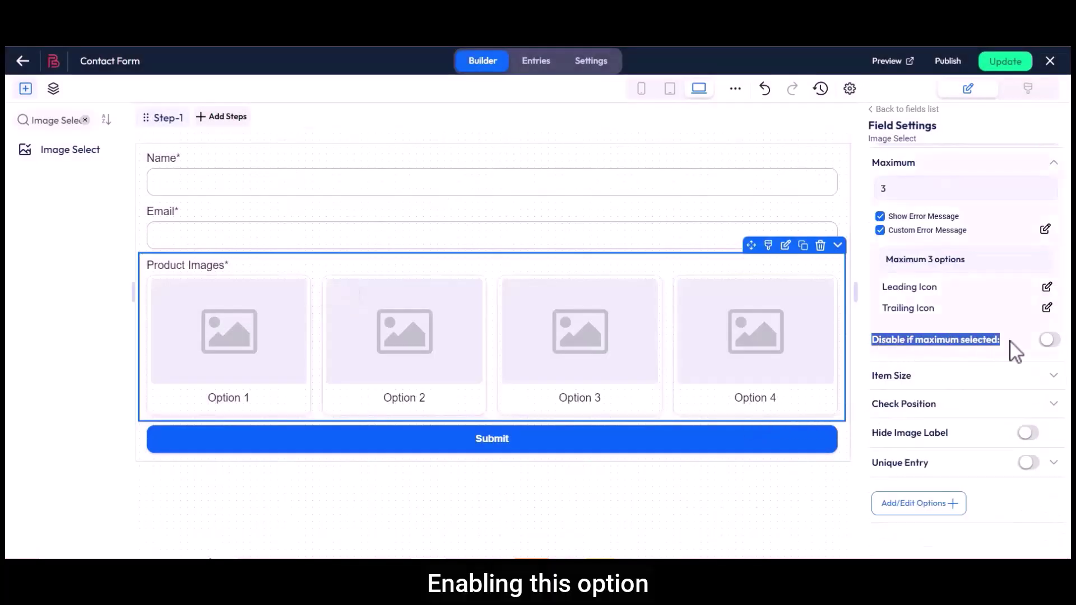
pyautogui.click(1047, 340)
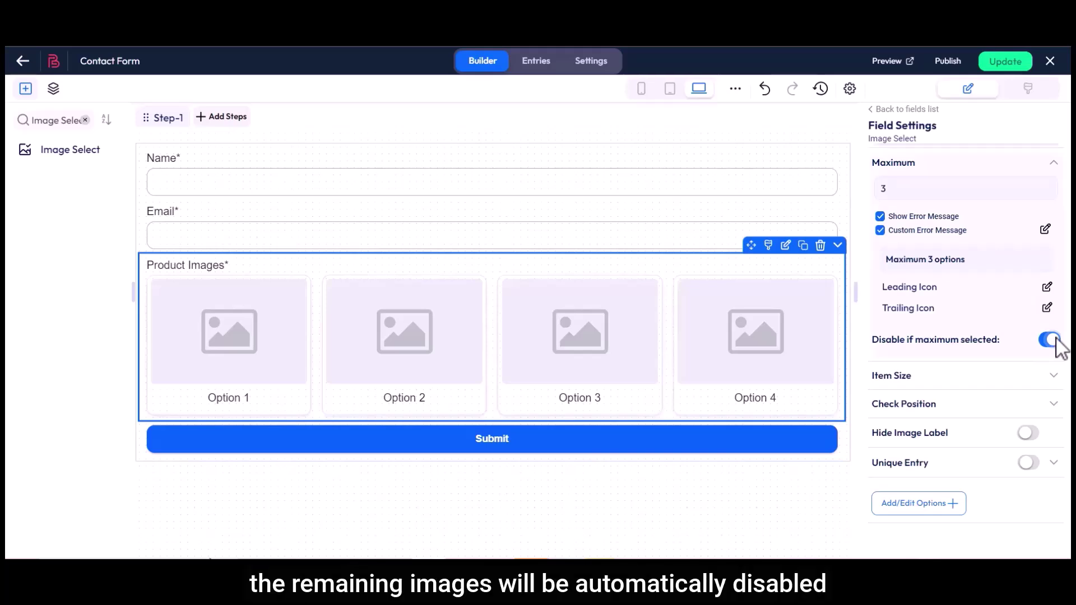
# - Set item size 200 and, previewing Option 3, try each checkmark position before settling on Center
pyautogui.click(912, 376)
pyautogui.click(881, 402)
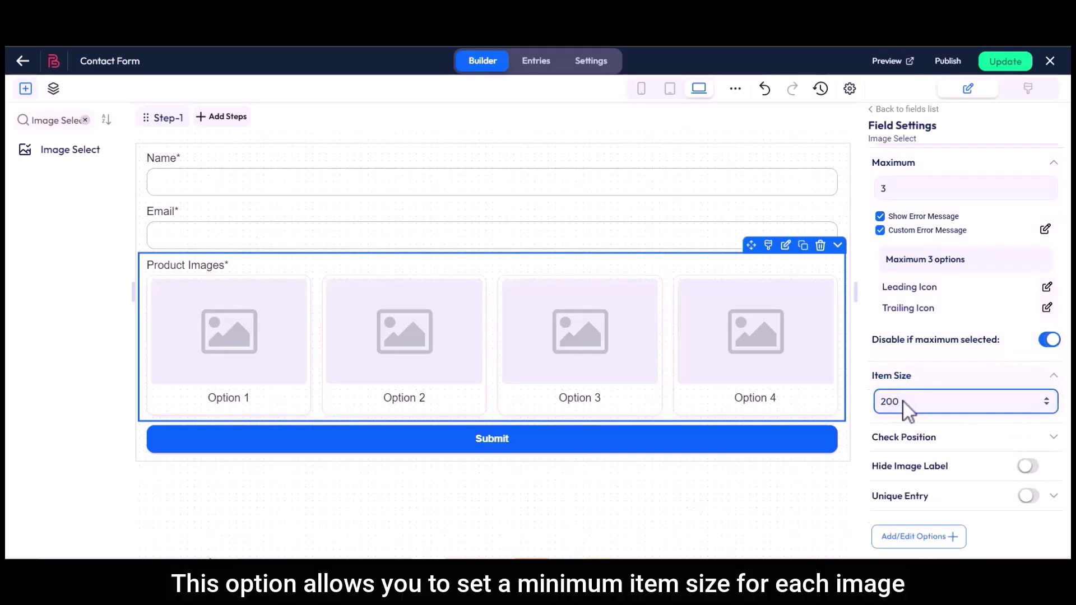
pyautogui.moveTo(876, 437); pyautogui.dragTo(939, 440)
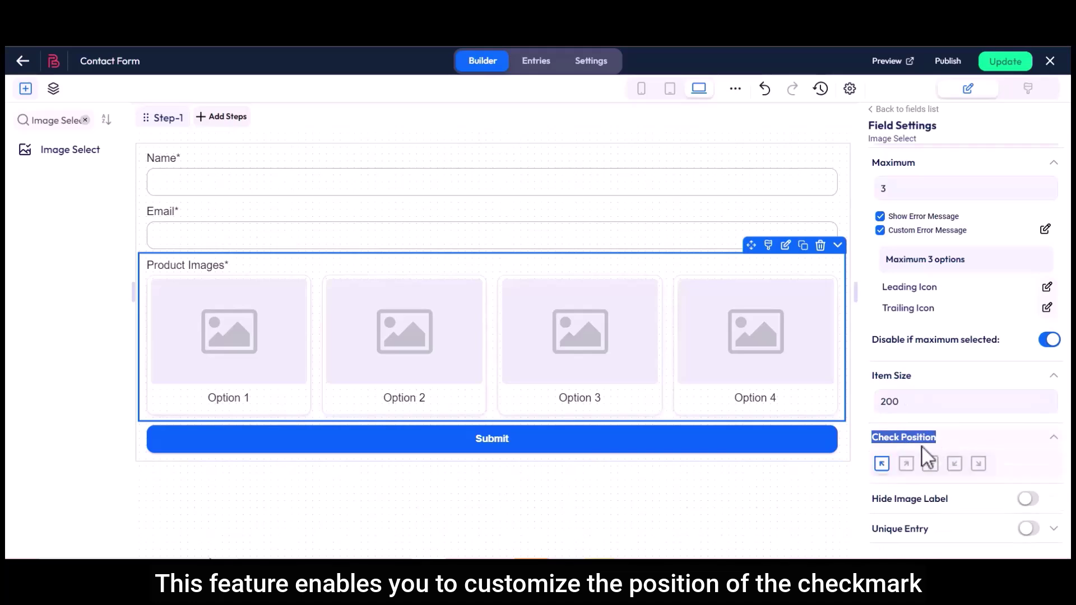
pyautogui.click(614, 377)
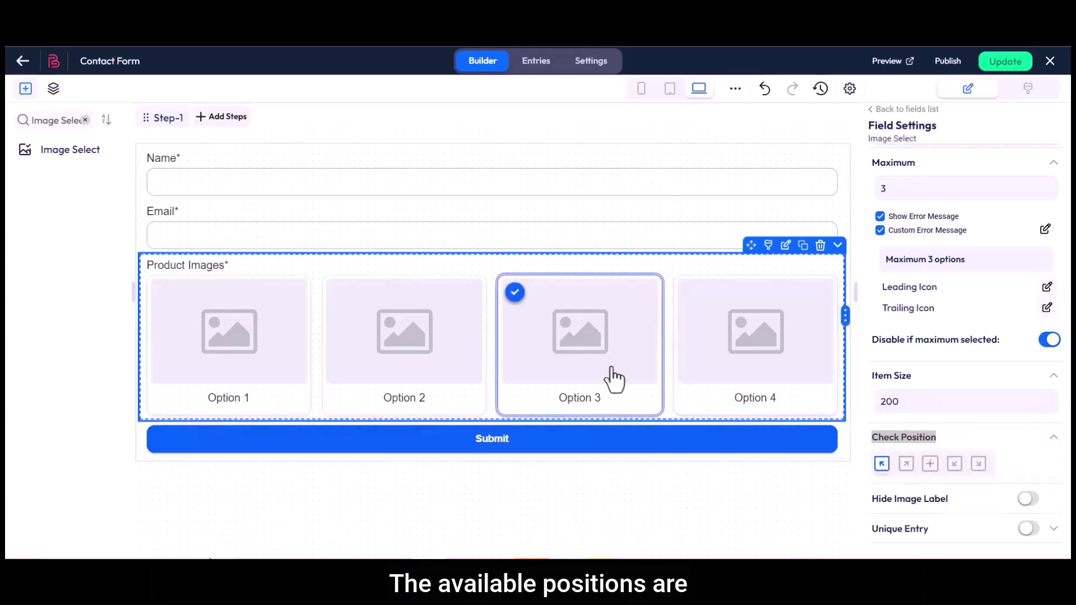
pyautogui.click(907, 466)
pyautogui.click(929, 465)
pyautogui.click(955, 465)
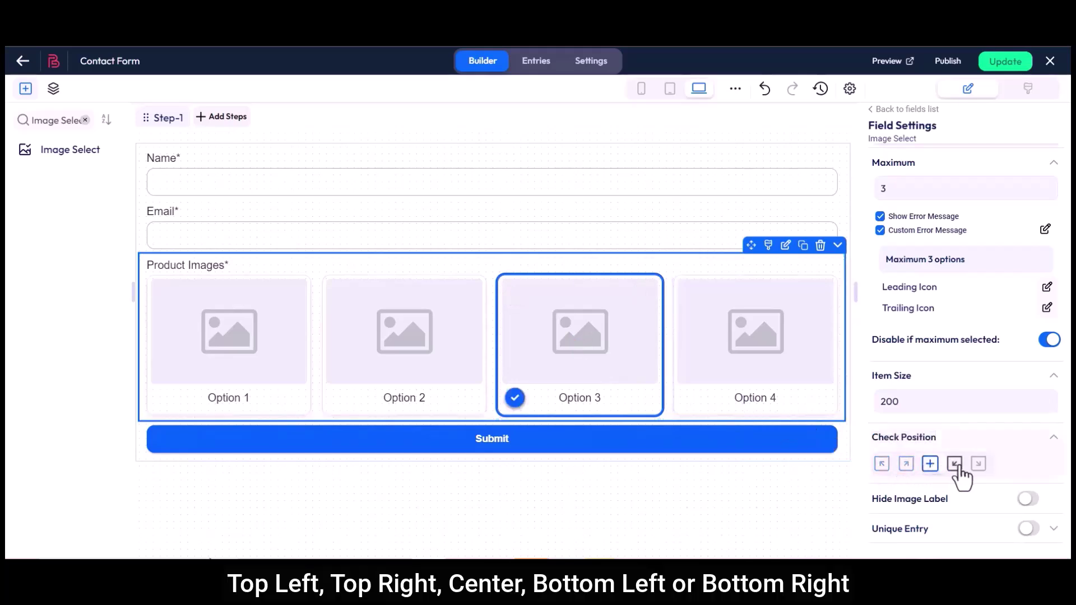
pyautogui.click(979, 465)
pyautogui.click(930, 464)
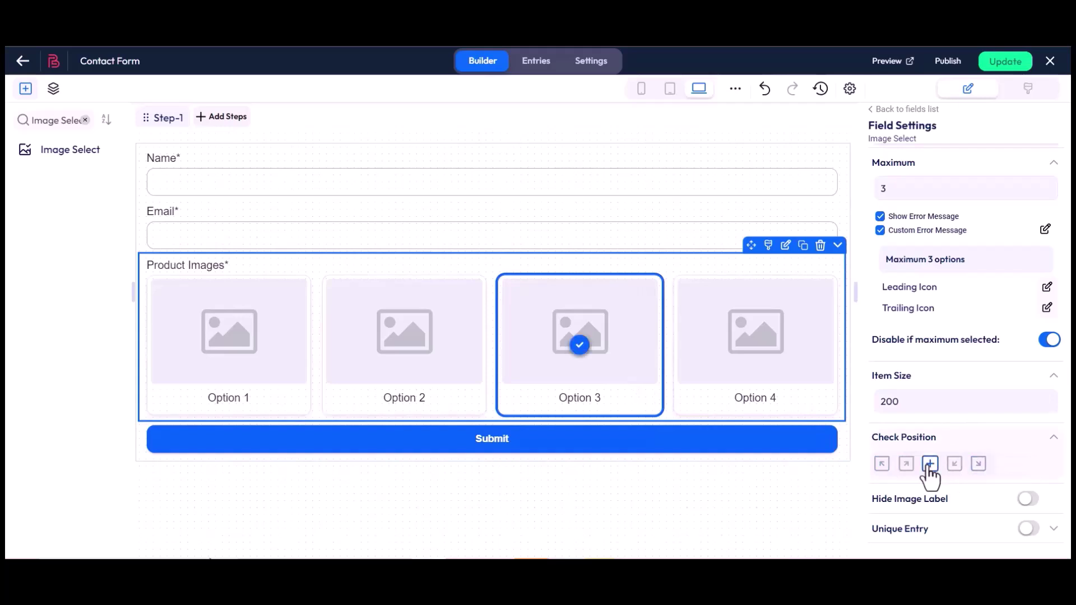
pyautogui.moveTo(872, 498); pyautogui.dragTo(956, 509)
pyautogui.click(997, 502)
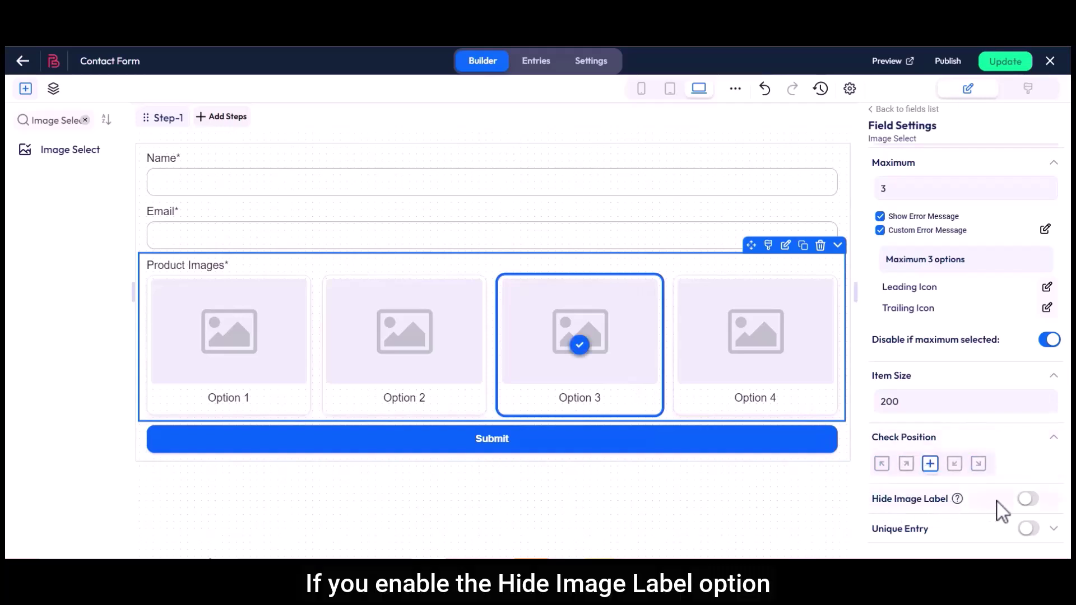
pyautogui.click(1033, 502)
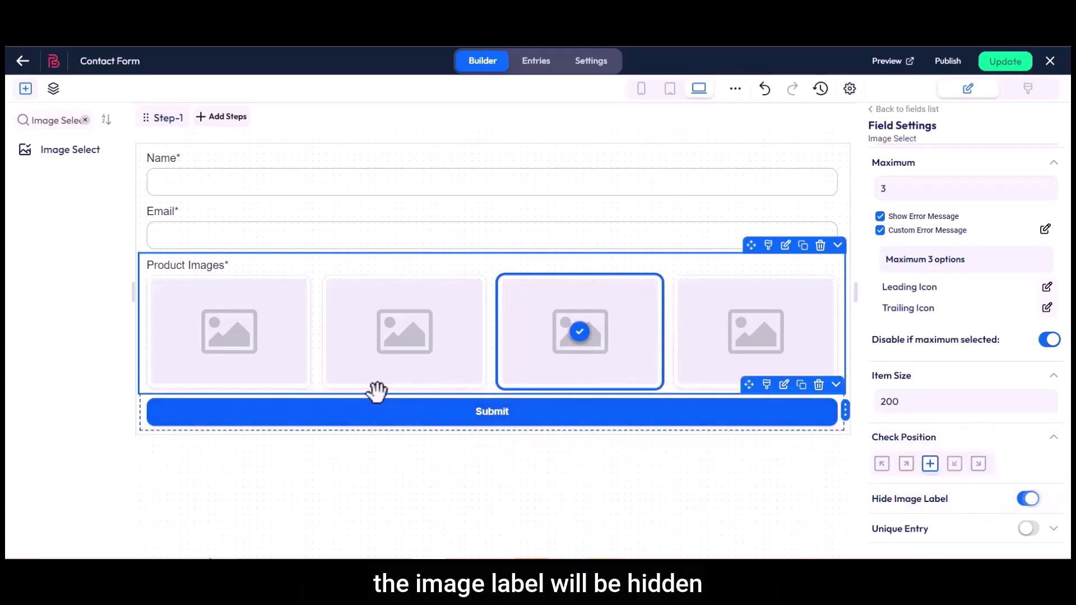
pyautogui.click(1029, 500)
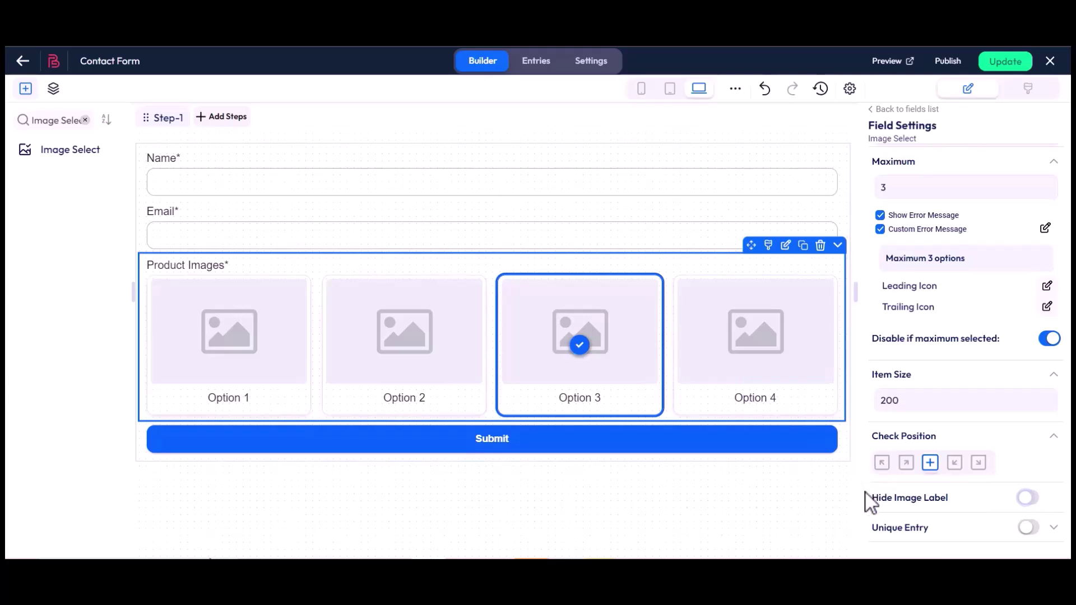
pyautogui.scroll(-3, 867, 496)
pyautogui.click(1029, 403)
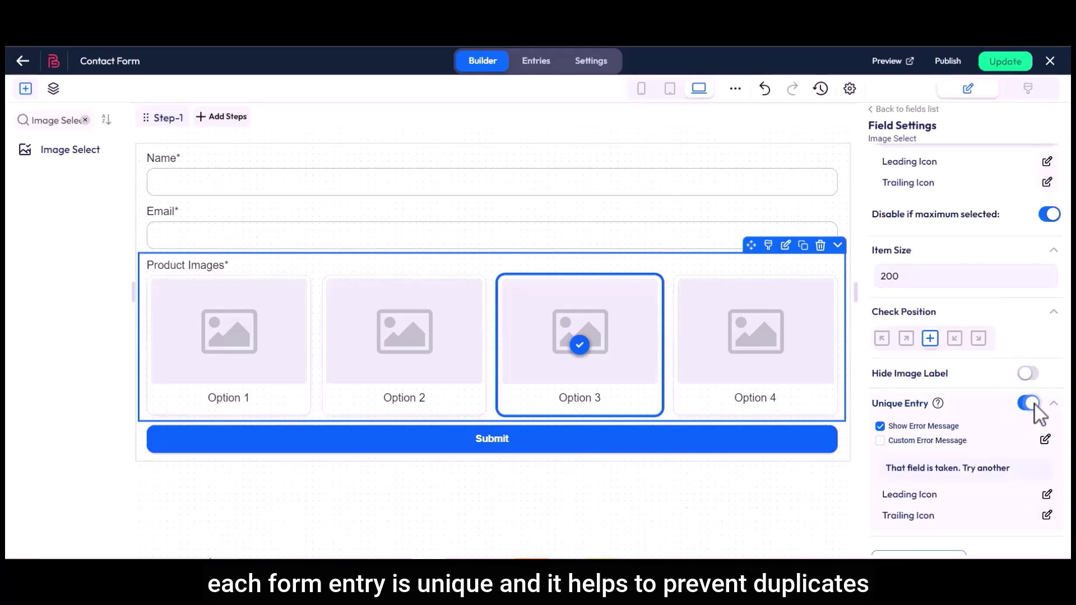
pyautogui.click(880, 441)
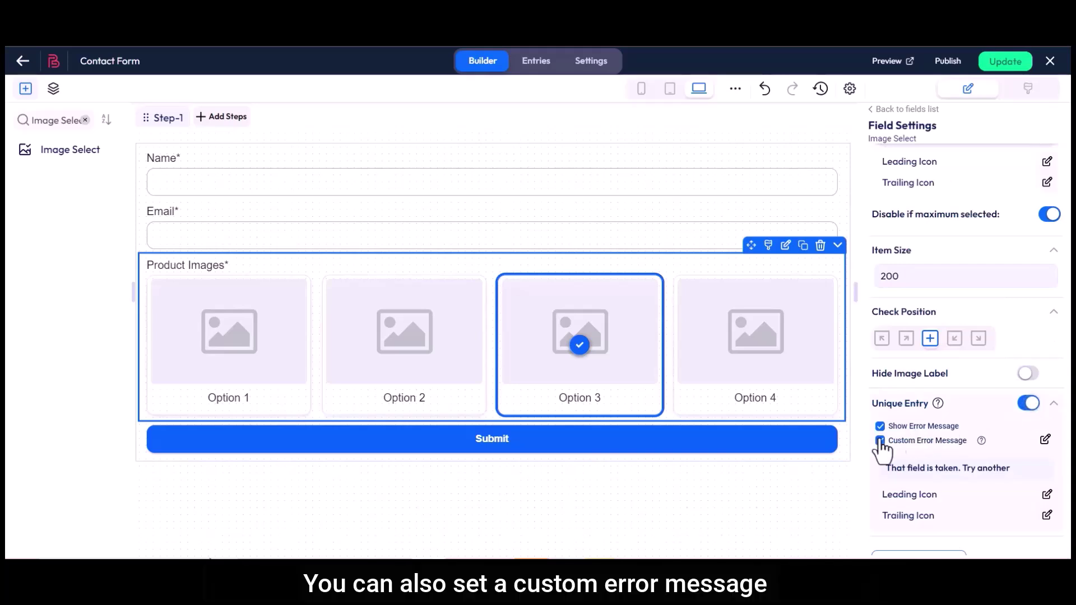
pyautogui.click(1044, 441)
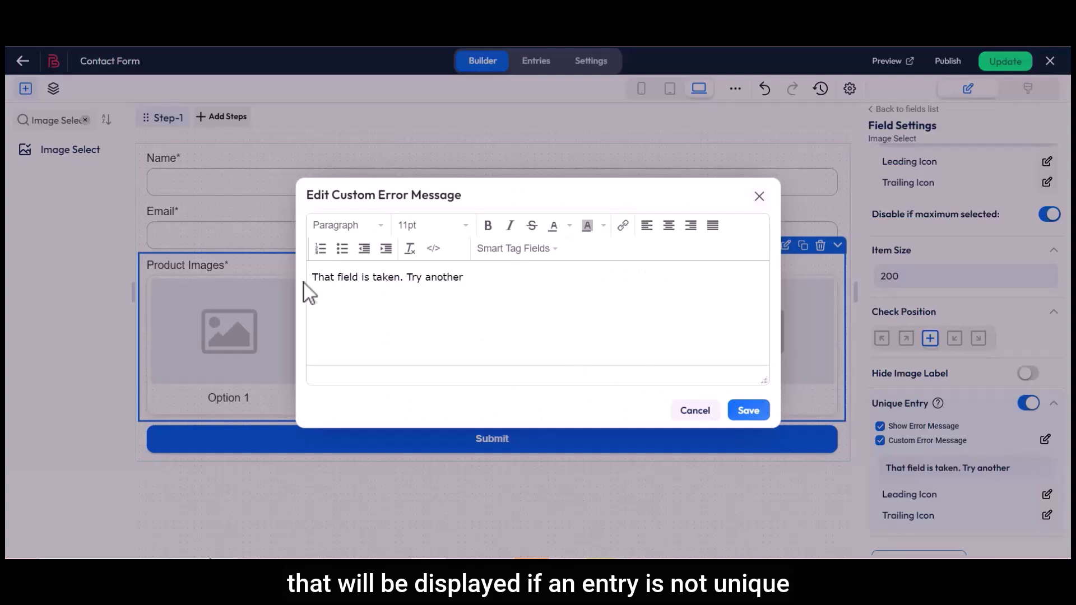
pyautogui.moveTo(318, 281); pyautogui.dragTo(386, 281)
pyautogui.click(465, 279)
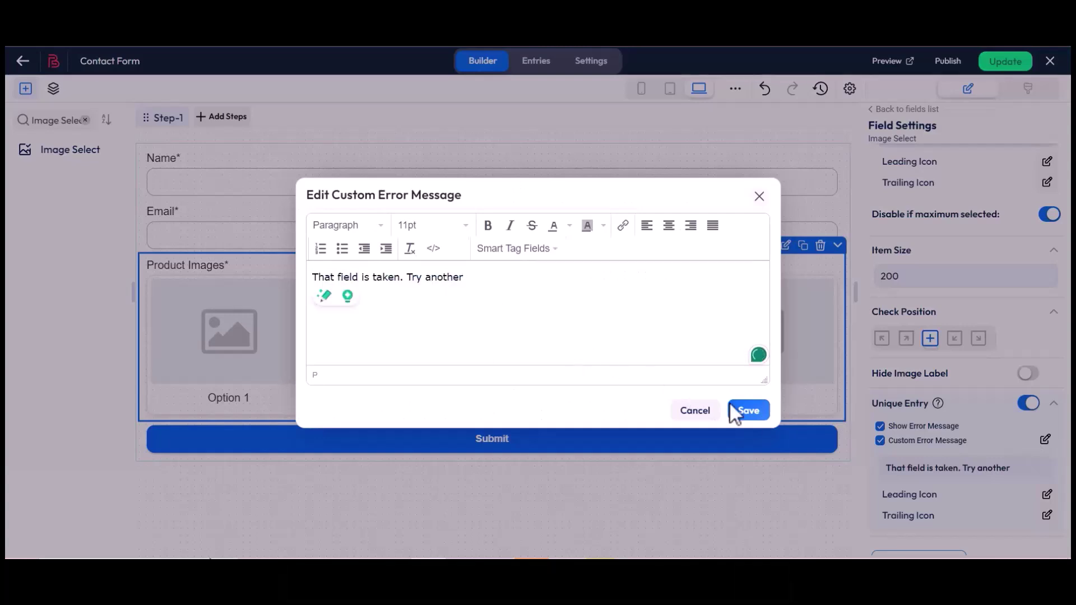
pyautogui.click(746, 410)
pyautogui.click(1025, 404)
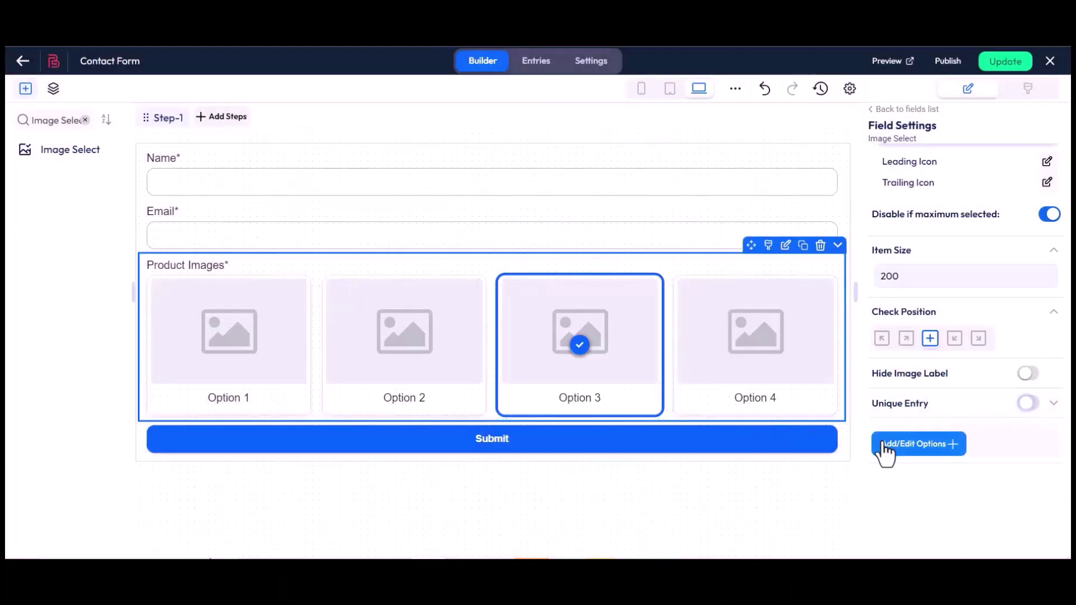
# - In the field's options list, add two extra option rows and then delete them
pyautogui.click(920, 444)
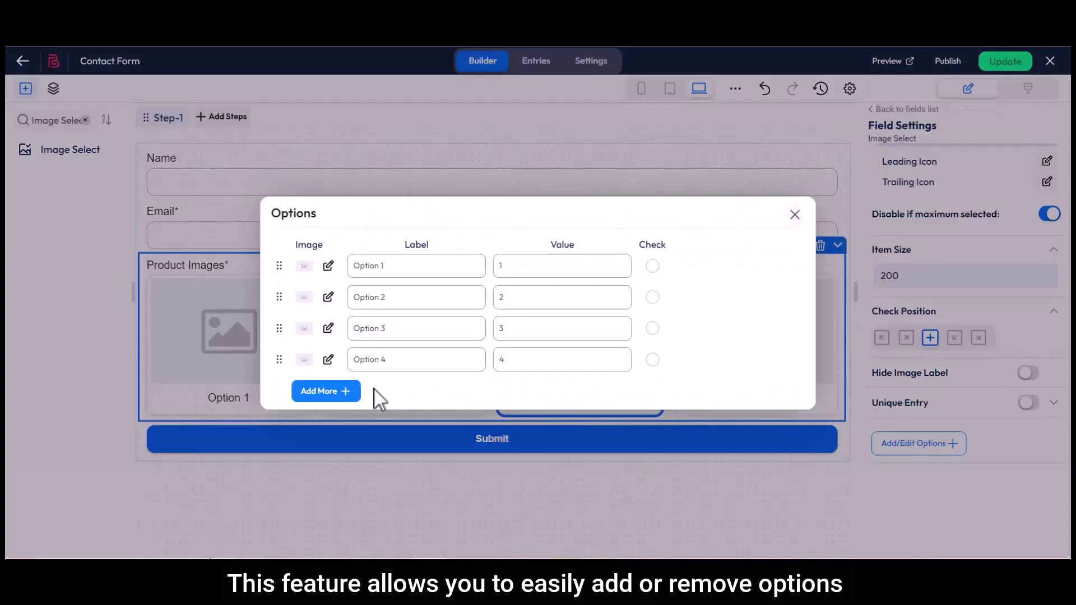
pyautogui.click(325, 393)
pyautogui.click(691, 376)
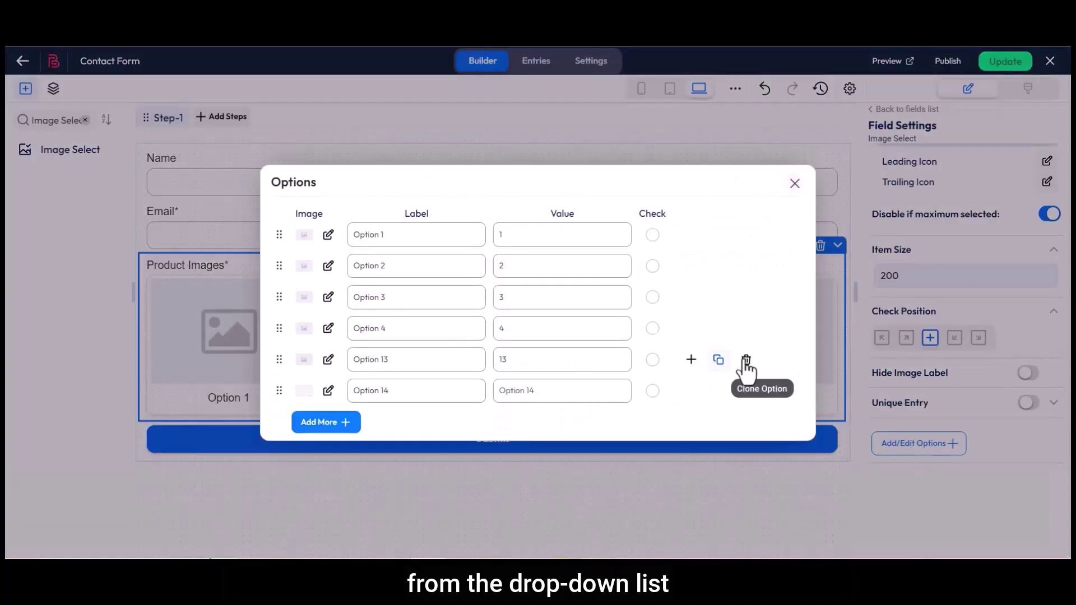
pyautogui.click(746, 361)
pyautogui.click(746, 361)
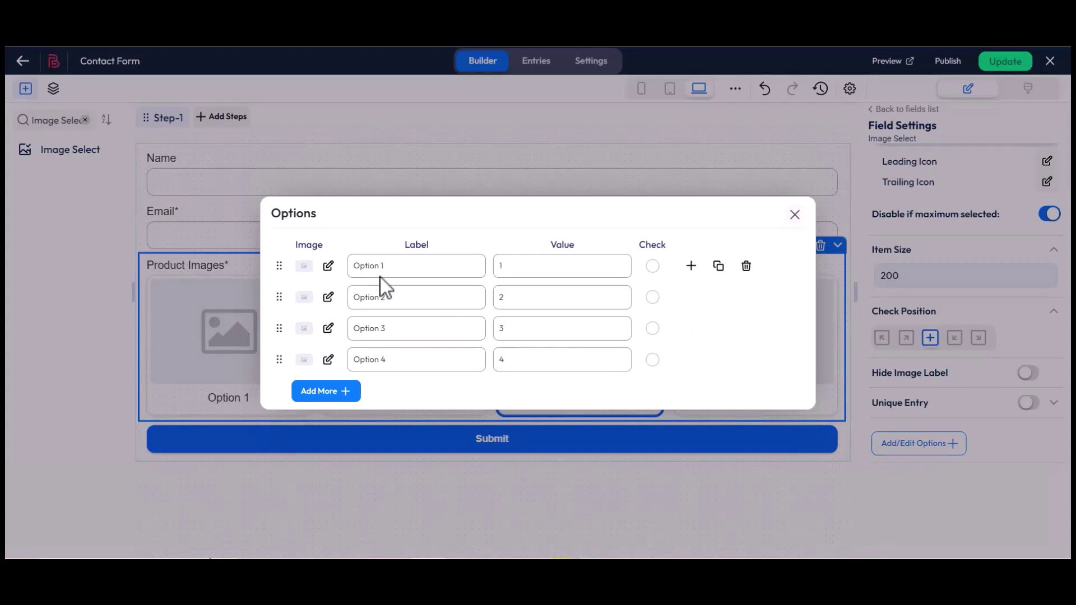
# - Give Option 1 the Bit Form logo image from the media library and label 'Bit Form'
pyautogui.click(329, 266)
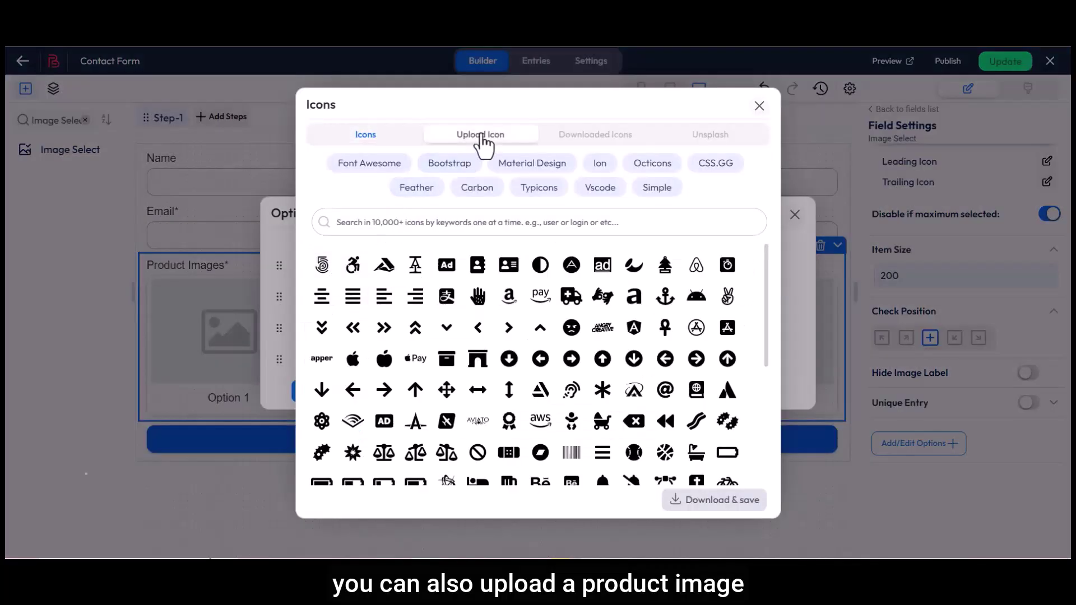
pyautogui.click(481, 136)
pyautogui.click(542, 340)
pyautogui.click(91, 259)
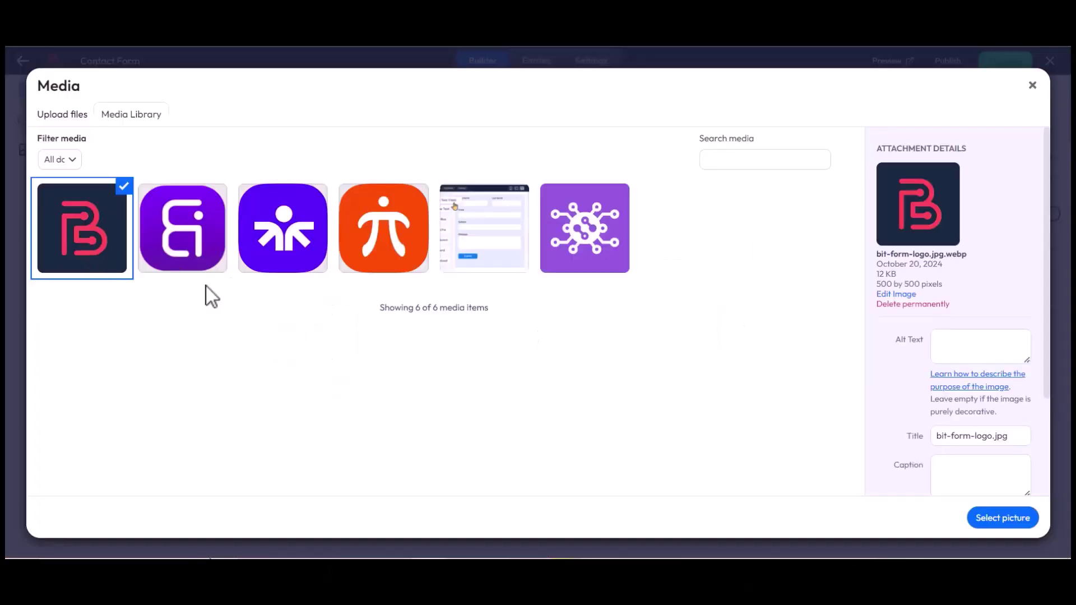
pyautogui.click(1003, 518)
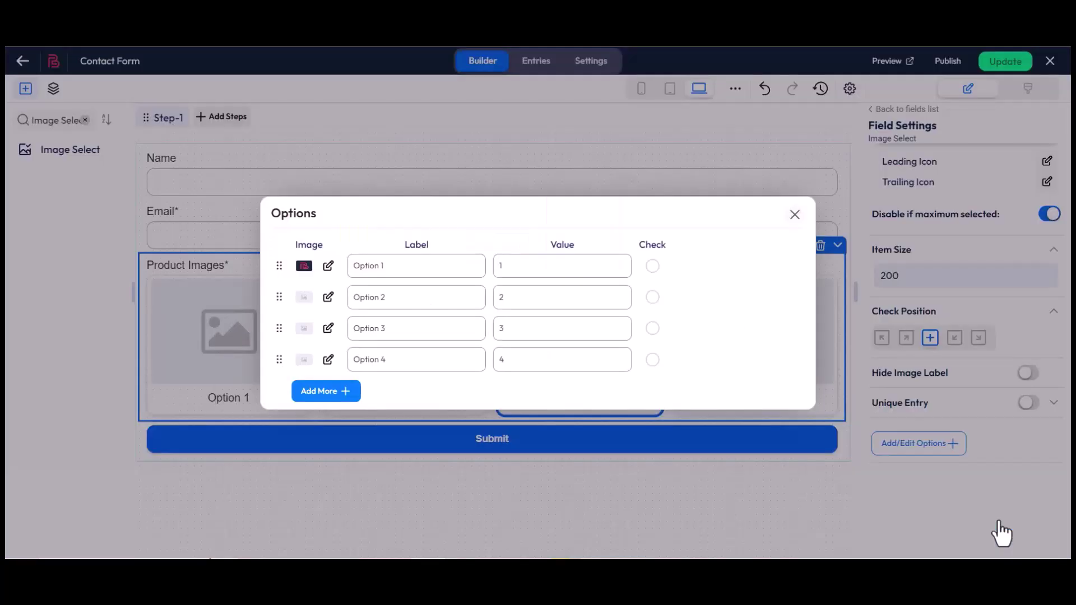
pyautogui.doubleClick(431, 250)
pyautogui.click(430, 249)
pyautogui.moveTo(353, 266); pyautogui.dragTo(387, 268)
pyautogui.press('BackSpace')
pyautogui.write('Bit Form')
# - Toggle the first option's default check on and off, then close the options list
pyautogui.doubleClick(575, 247)
pyautogui.click(514, 267)
pyautogui.click(652, 267)
pyautogui.click(652, 267)
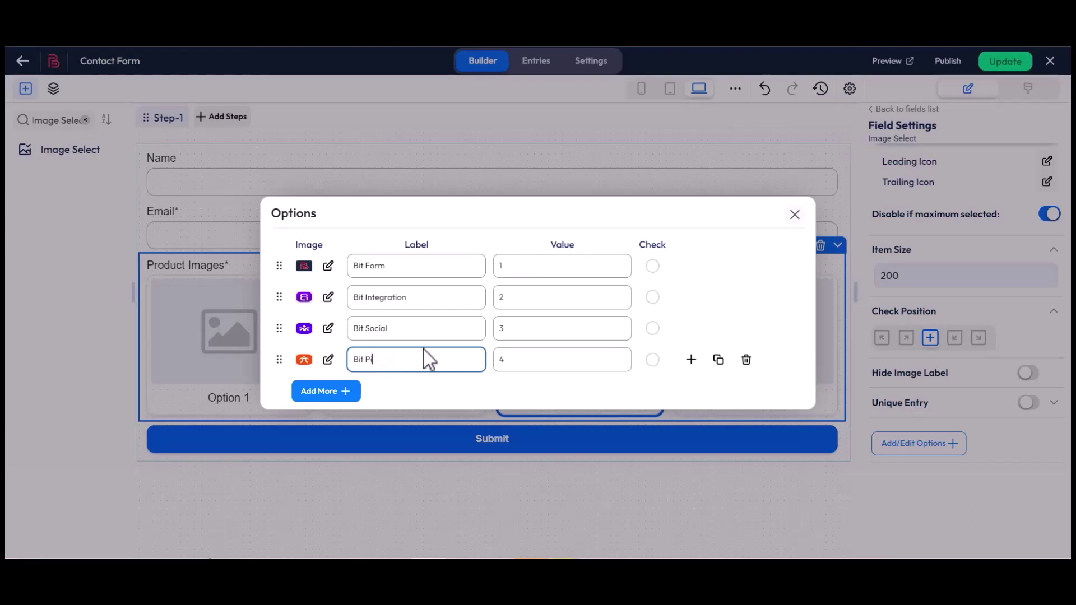
pyautogui.write('it Pi')
pyautogui.click(795, 214)
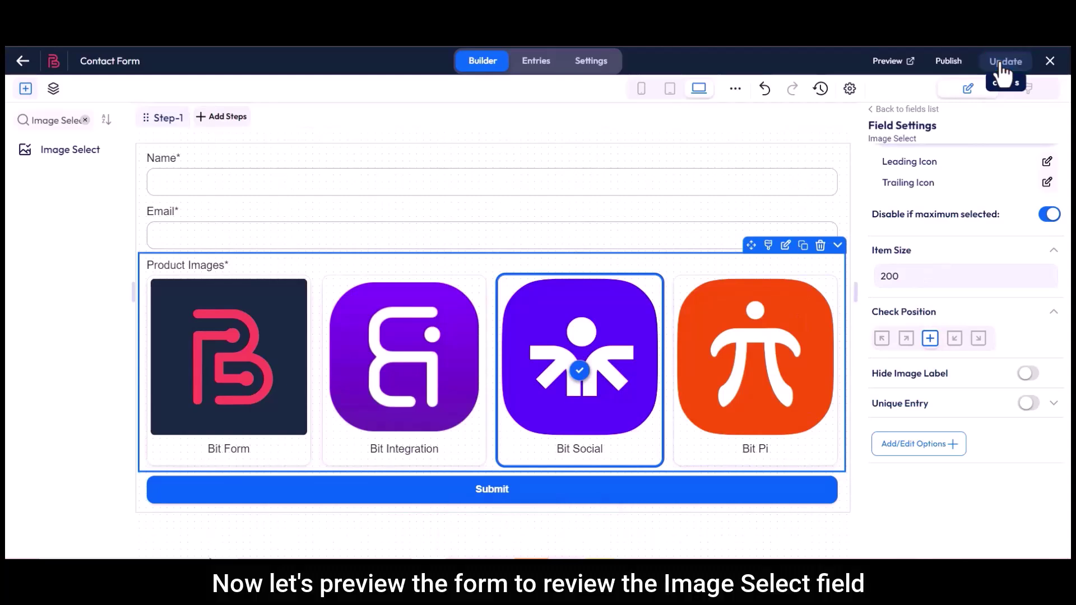
# - Open the form's live preview and try selecting and deselecting the Bit Form image
pyautogui.click(890, 72)
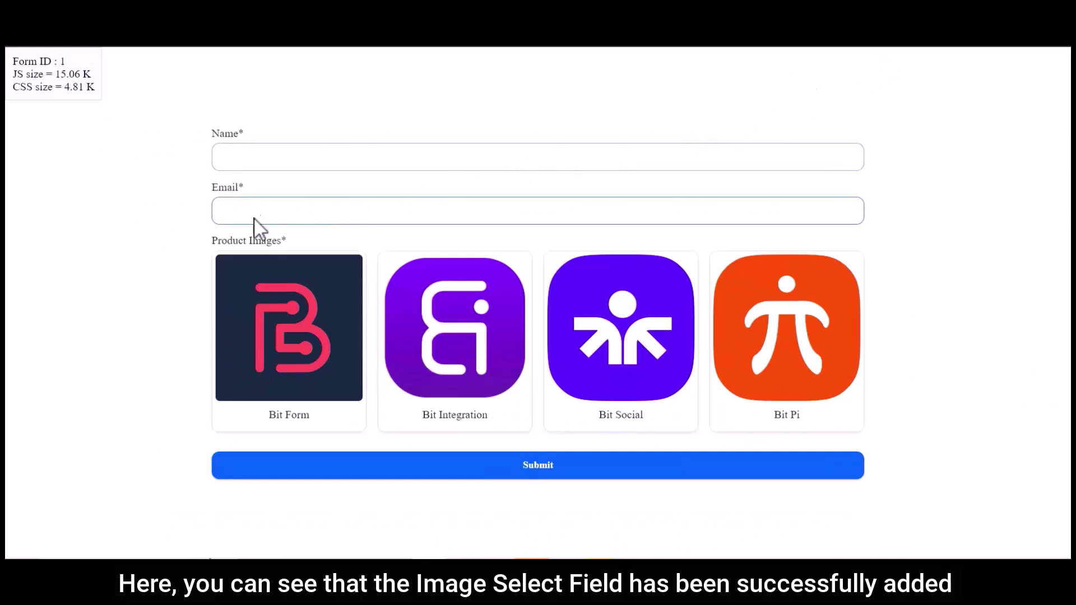
pyautogui.click(291, 244)
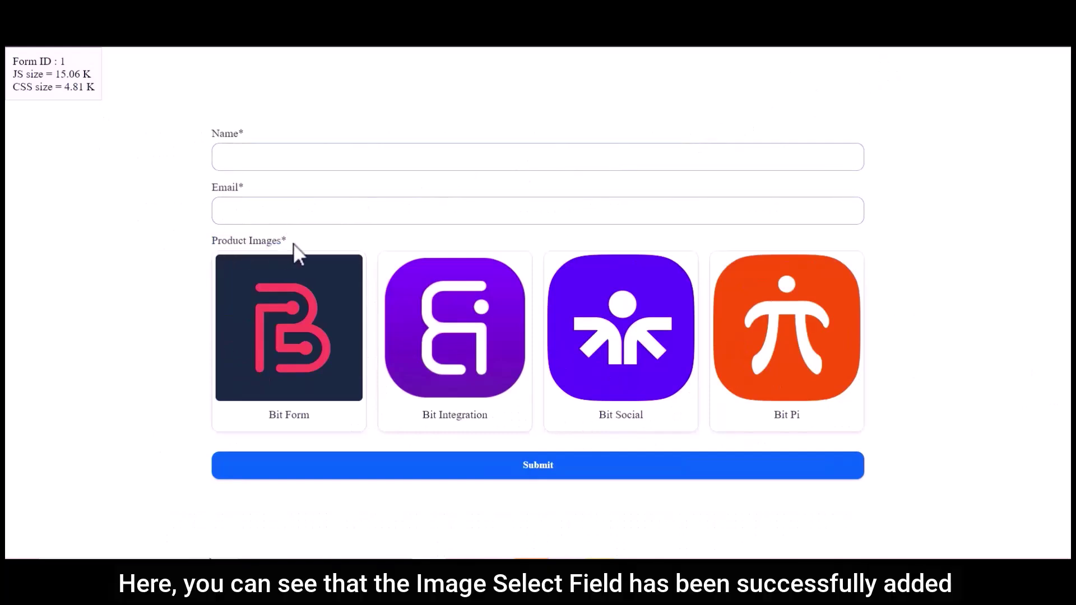
pyautogui.click(260, 288)
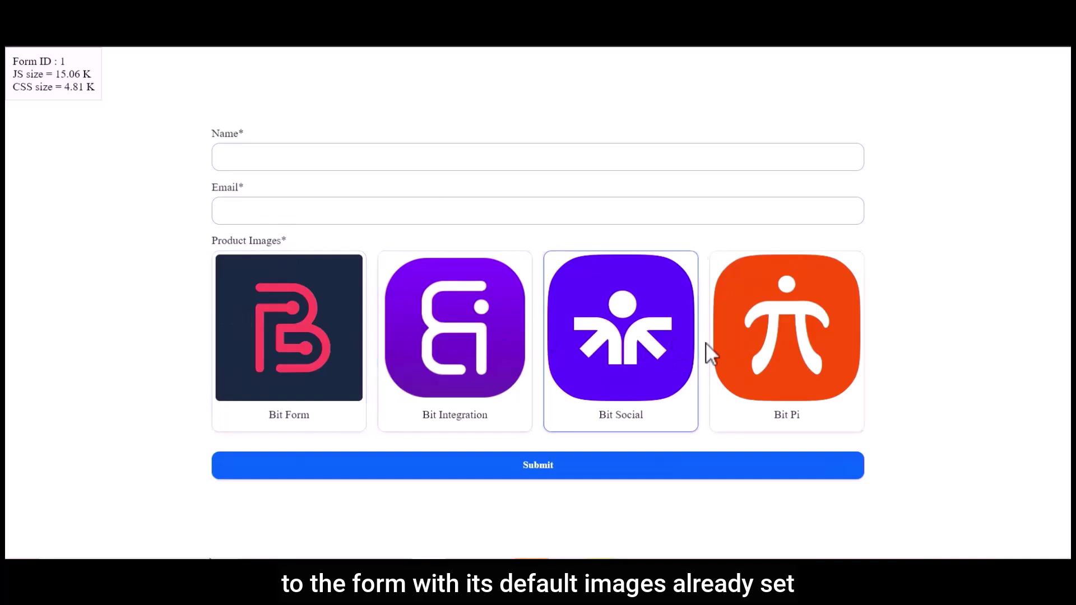
# - Enter a name and email, choose Bit Form, Bit Integration and Bit Social, and submit
pyautogui.click(433, 159)
pyautogui.write('Bit Apps')
pyautogui.click(353, 211)
pyautogui.click(285, 314)
pyautogui.click(447, 342)
pyautogui.click(608, 350)
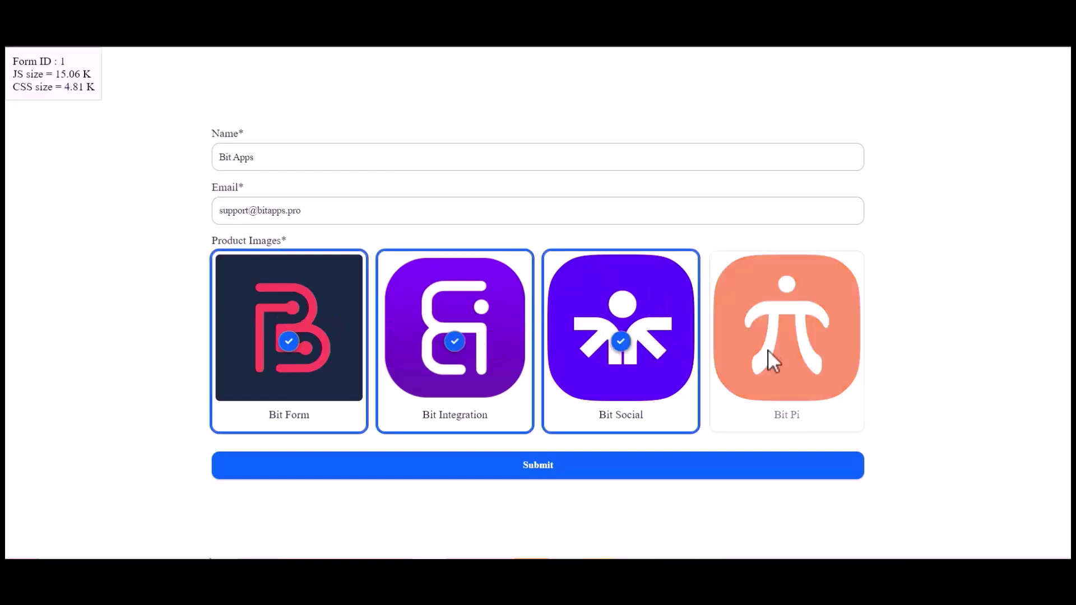
pyautogui.click(535, 472)
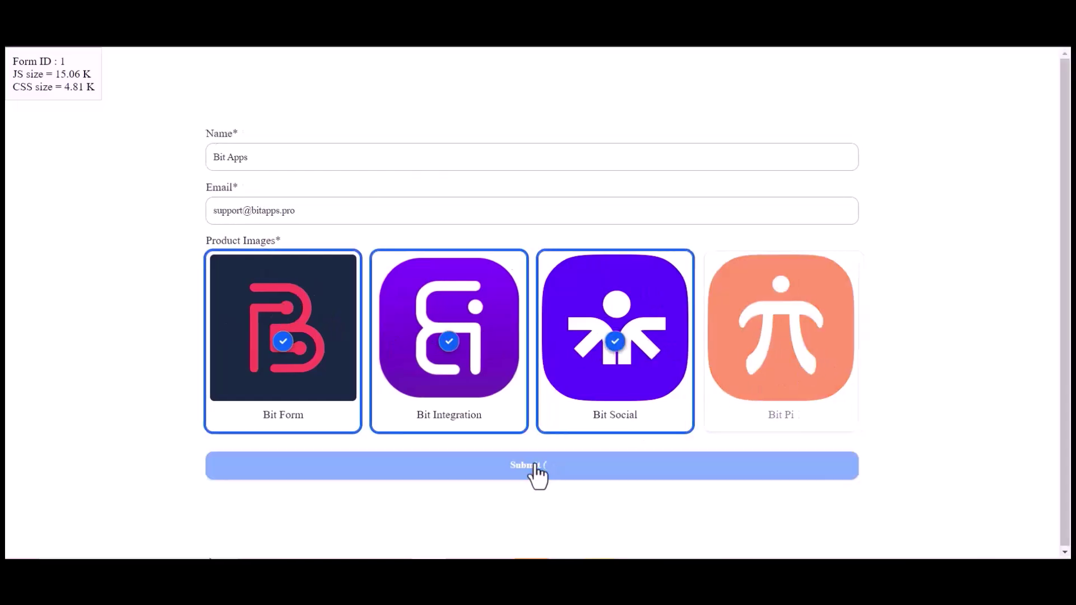